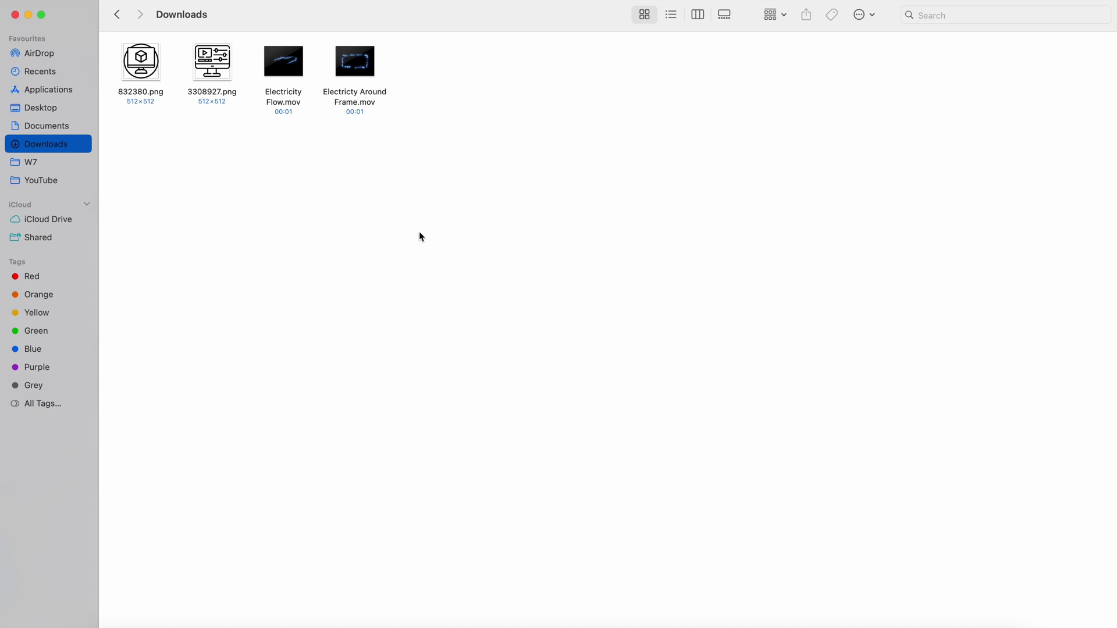
- Quick Look the Electricity Flow.mov and electricity frame videos, then the 3308927.png image
{"action": "left_click", "coordinate": [283, 63]}
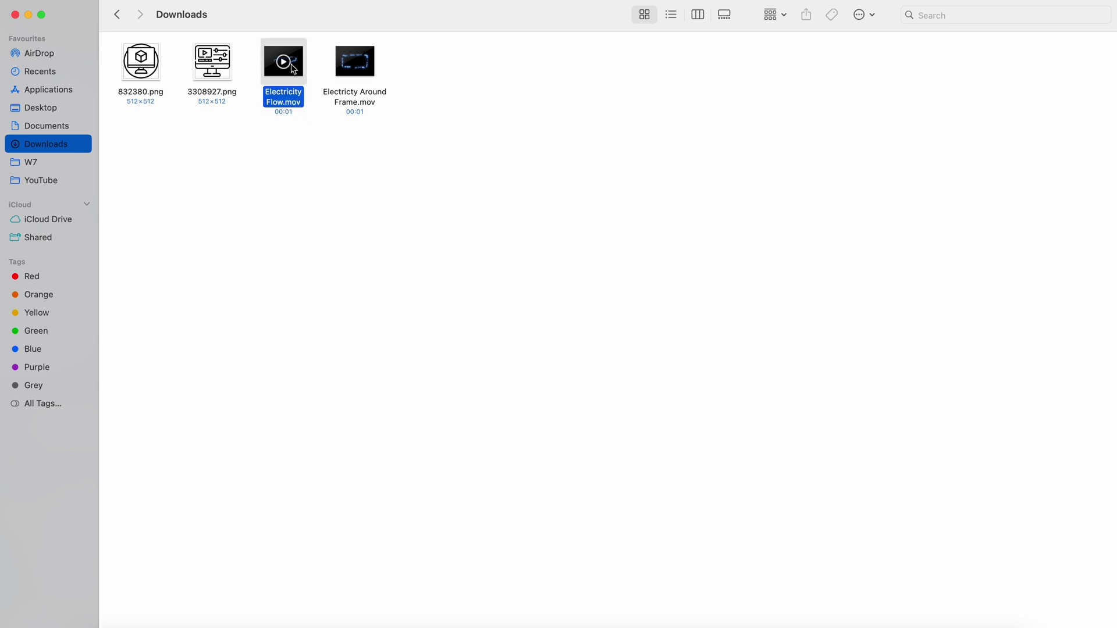
{"action": "key", "text": "space"}
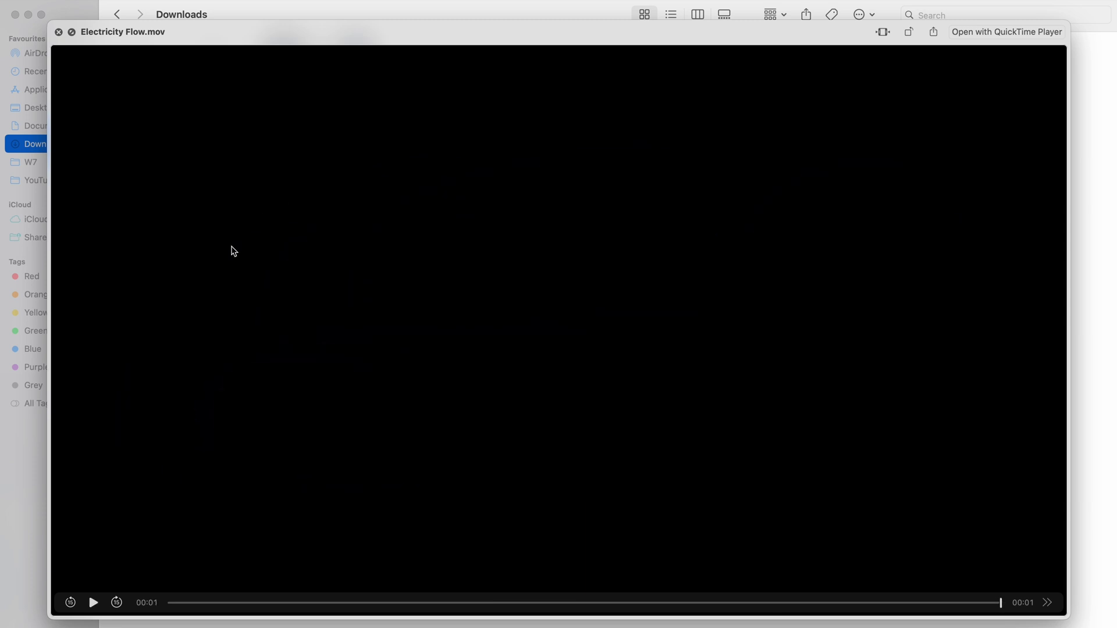
{"action": "key", "text": "space"}
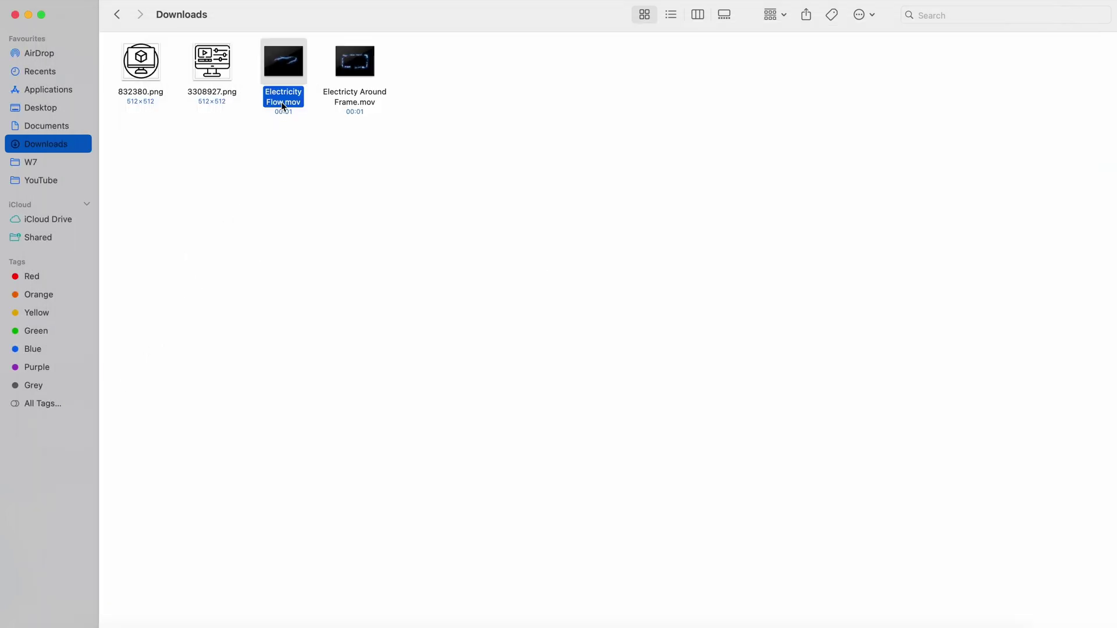
{"action": "left_click", "coordinate": [346, 79]}
{"action": "key", "text": "space"}
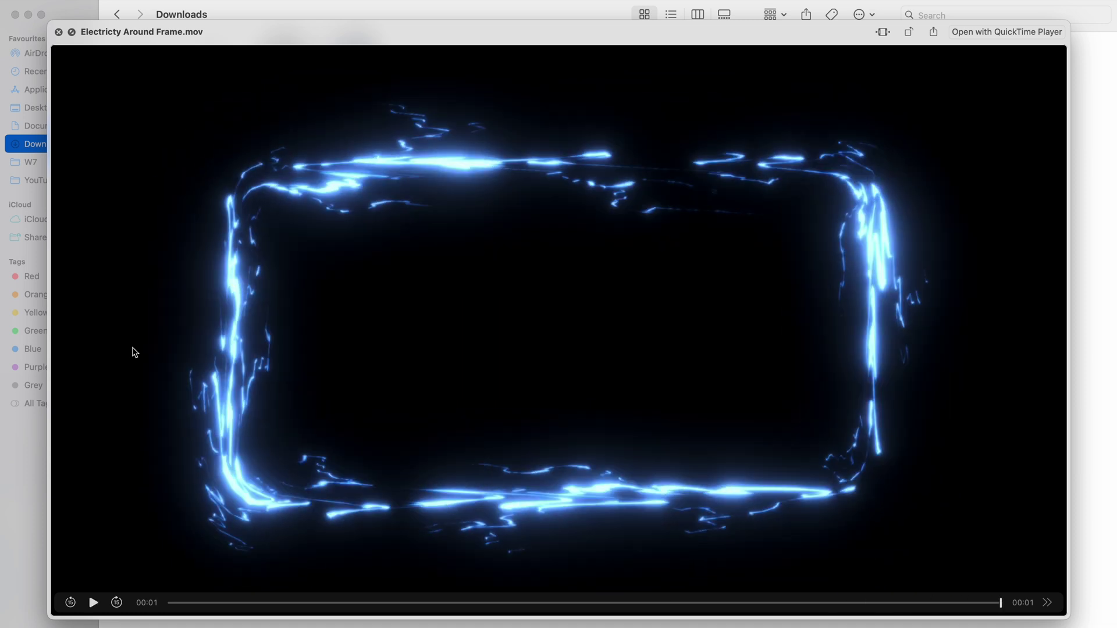
{"action": "key", "text": "space"}
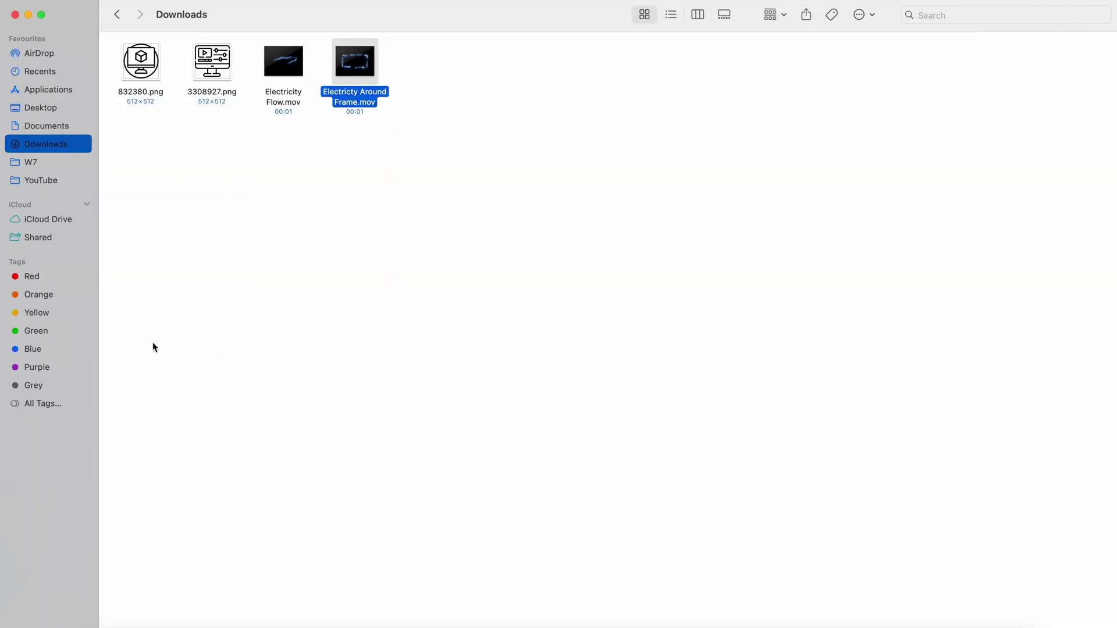
{"action": "left_click", "coordinate": [223, 68]}
{"action": "key", "text": "space"}
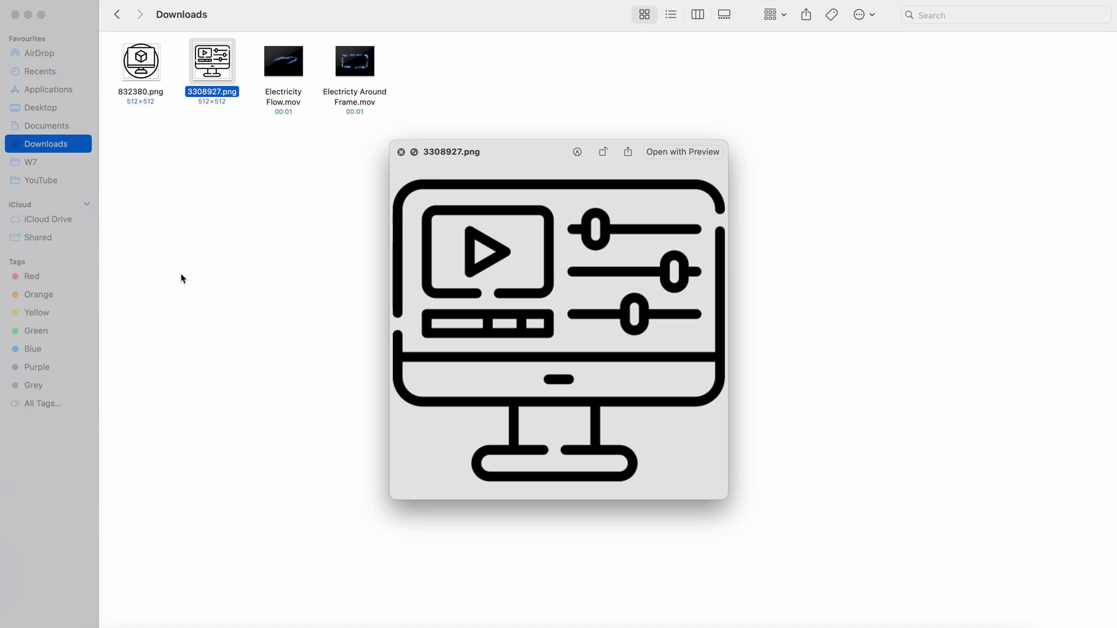
{"action": "key", "text": "space"}
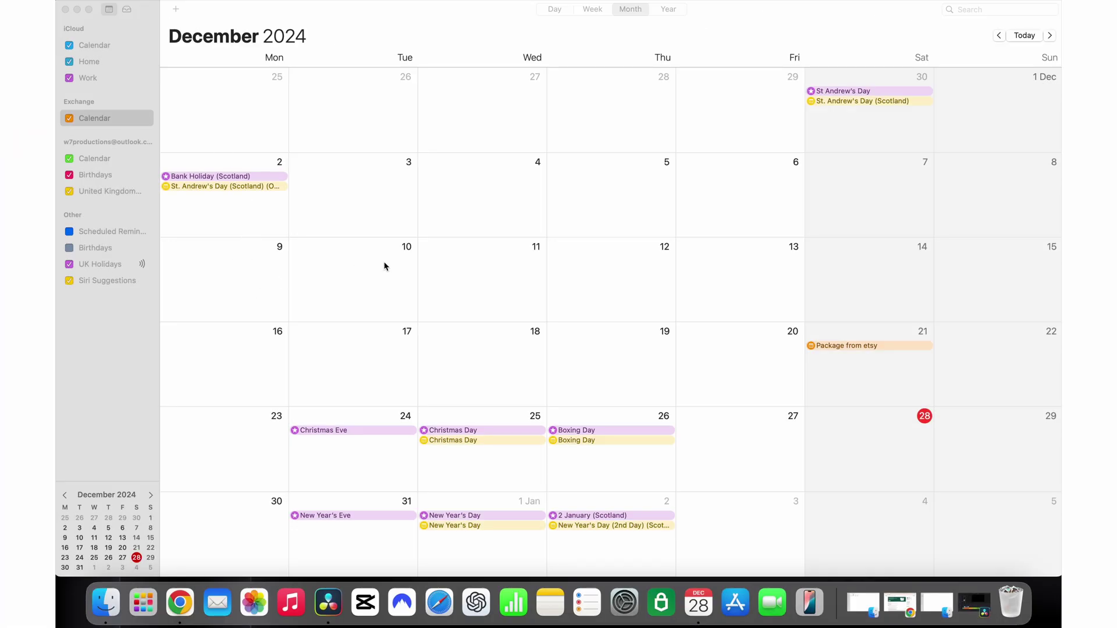
- Close the Calendar window, quit Calendar from its Dock menu, relaunch it, then quit with Cmd+Q
{"action": "left_click", "coordinate": [289, 46]}
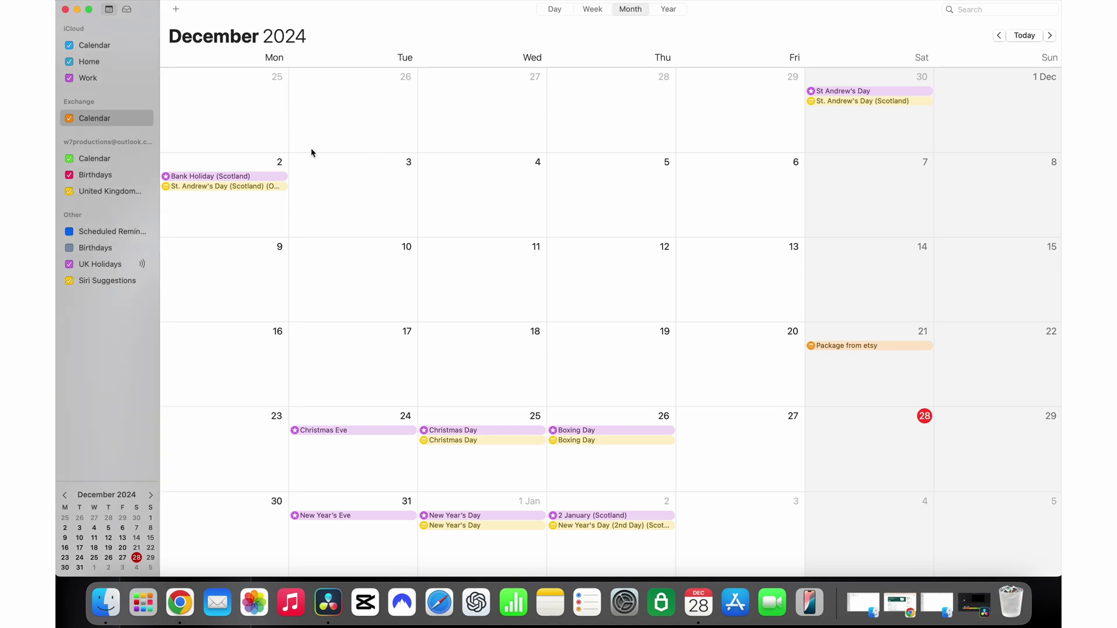
{"action": "left_click", "coordinate": [65, 10]}
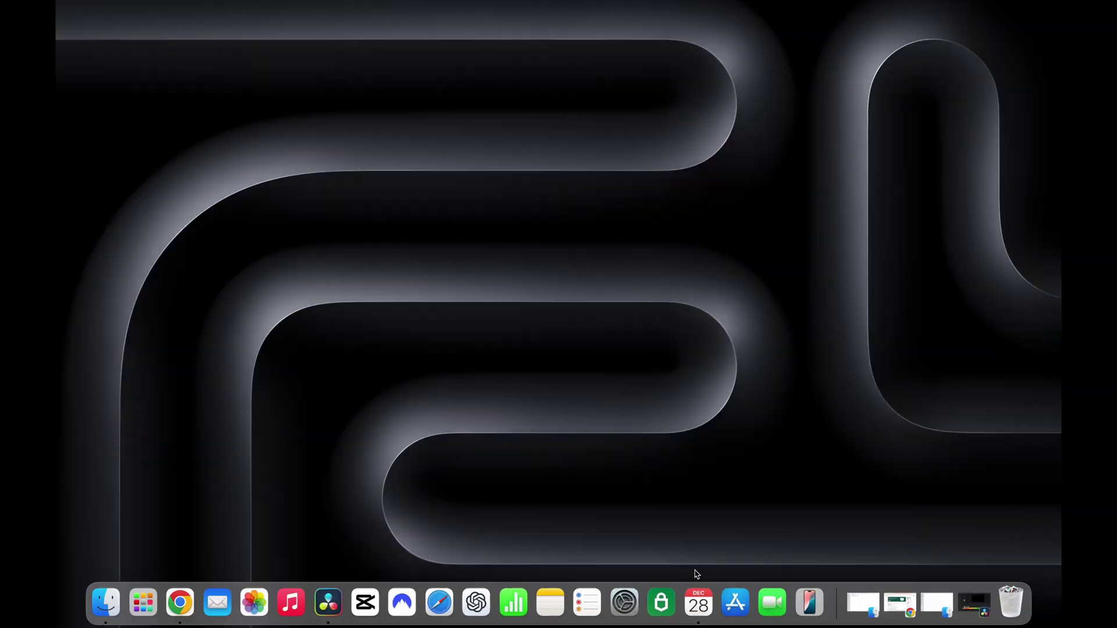
{"action": "right_click", "coordinate": [698, 602]}
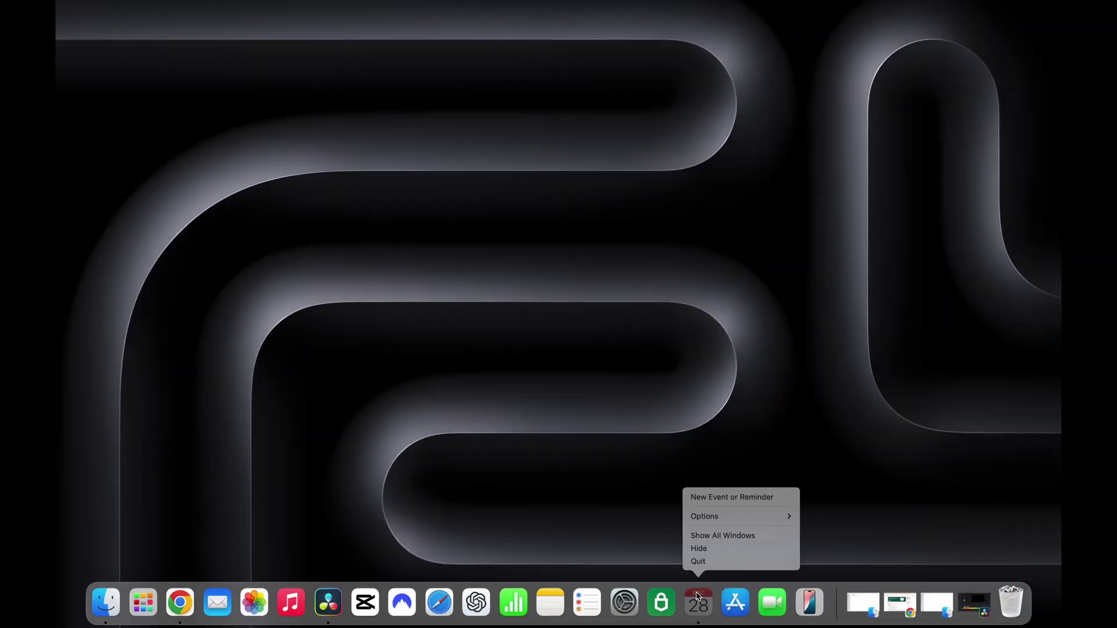
{"action": "left_click", "coordinate": [719, 560]}
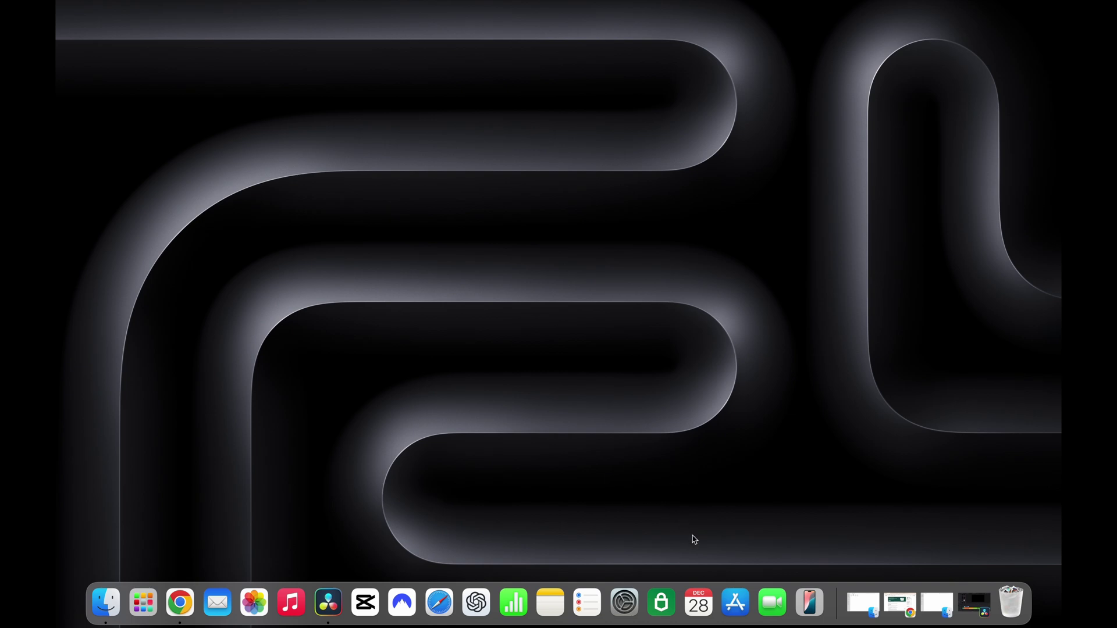
{"action": "left_click", "coordinate": [698, 606]}
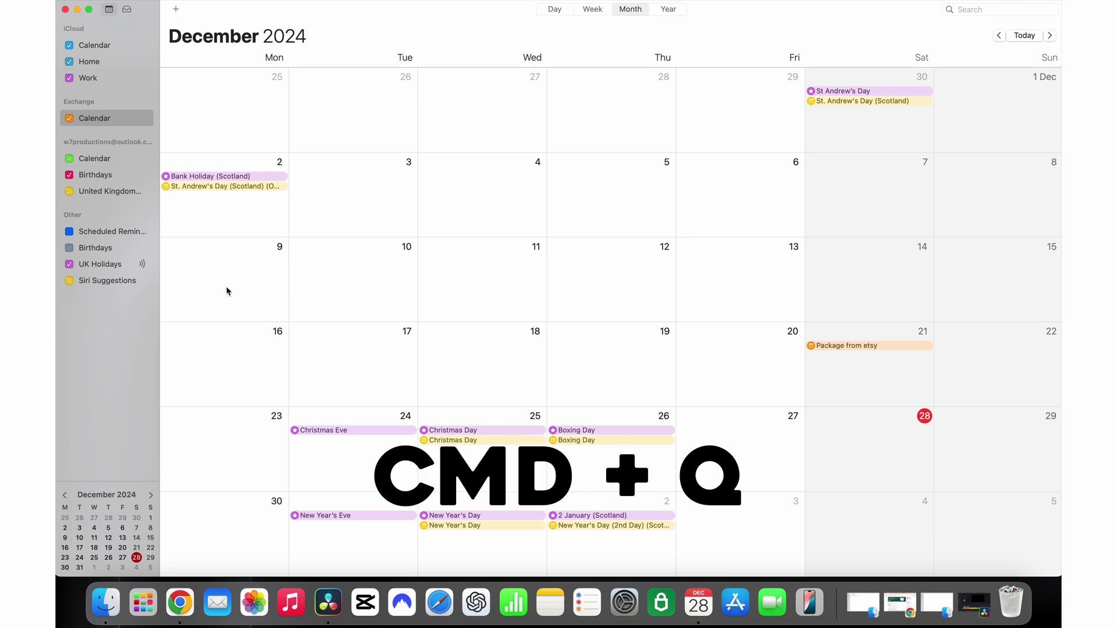
{"action": "key", "text": "super+q"}
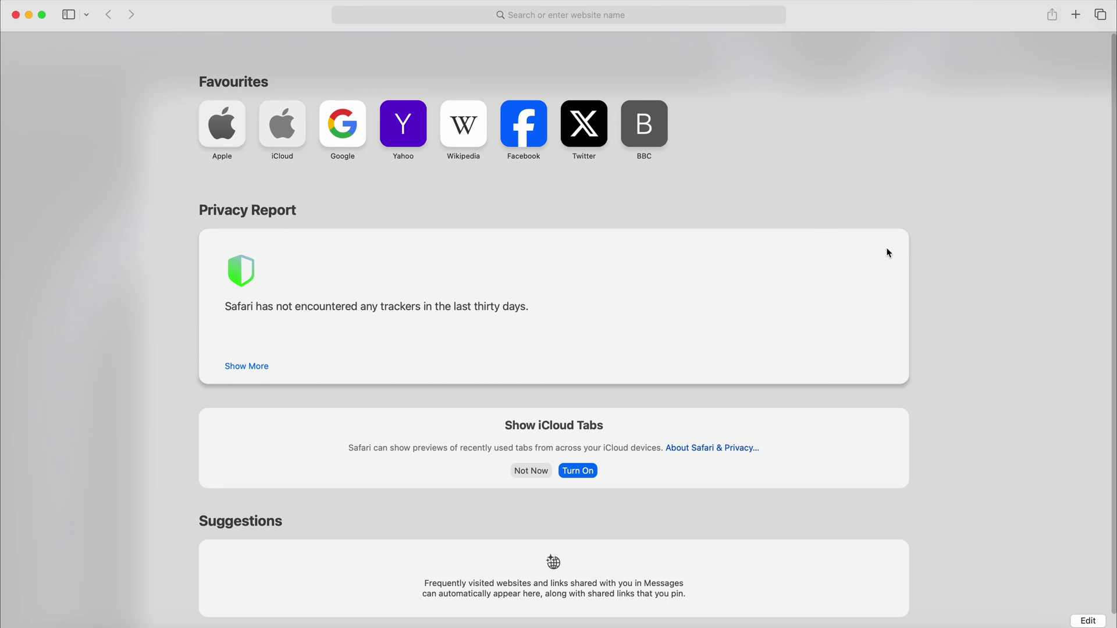
- From Safari's address bar, open the emoji picker, search 'smi' and browse smileys, animals and food
{"action": "left_click", "coordinate": [592, 19]}
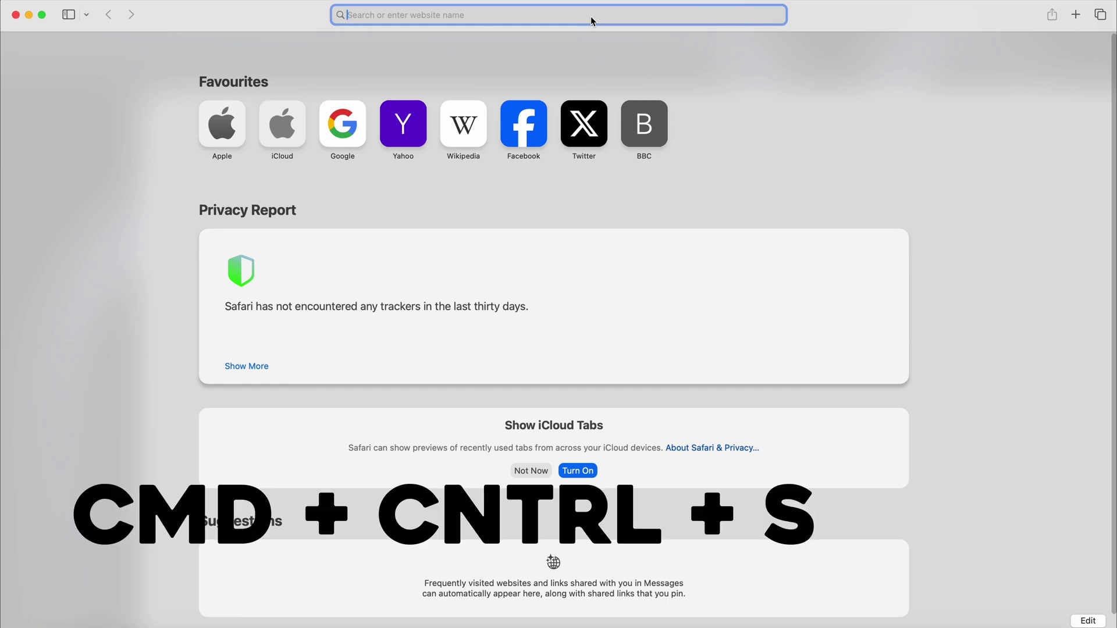
{"action": "key", "text": "ctrl+super+space"}
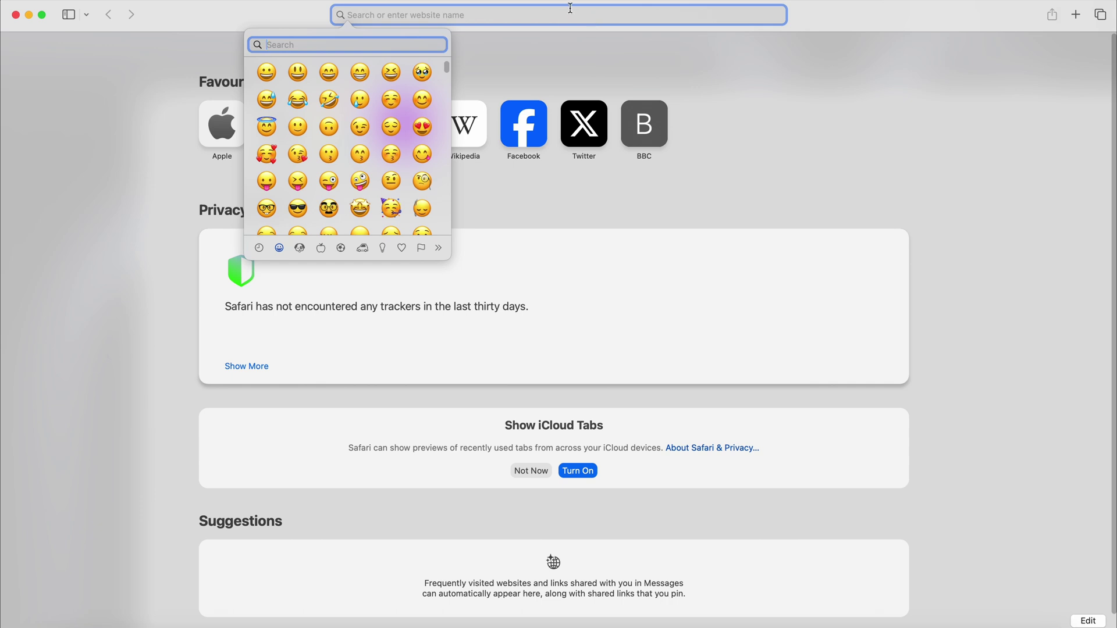
{"action": "scroll", "coordinate": [307, 71], "scroll_direction": "down", "scroll_amount": 15}
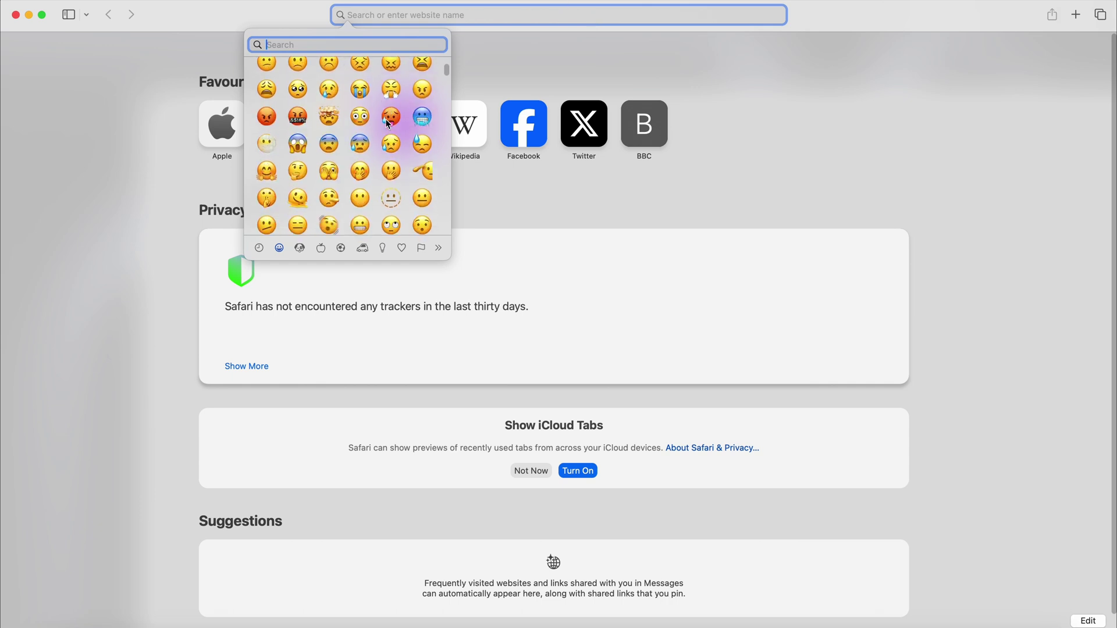
{"action": "type", "text": "smi"}
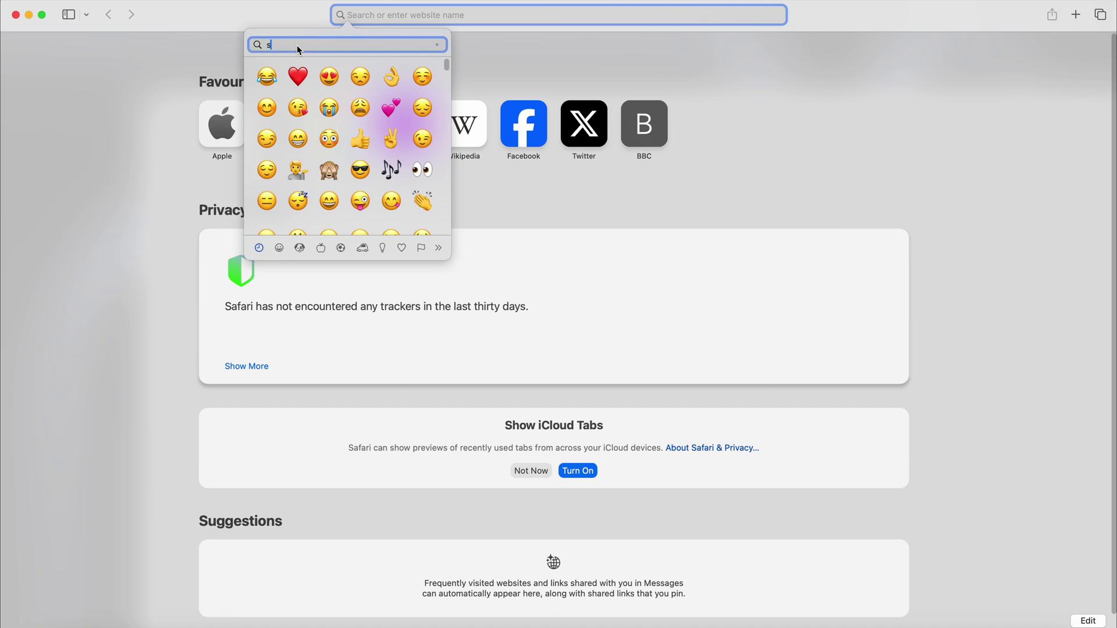
{"action": "left_click", "coordinate": [280, 248]}
{"action": "left_click", "coordinate": [300, 248]}
{"action": "left_click", "coordinate": [321, 253]}
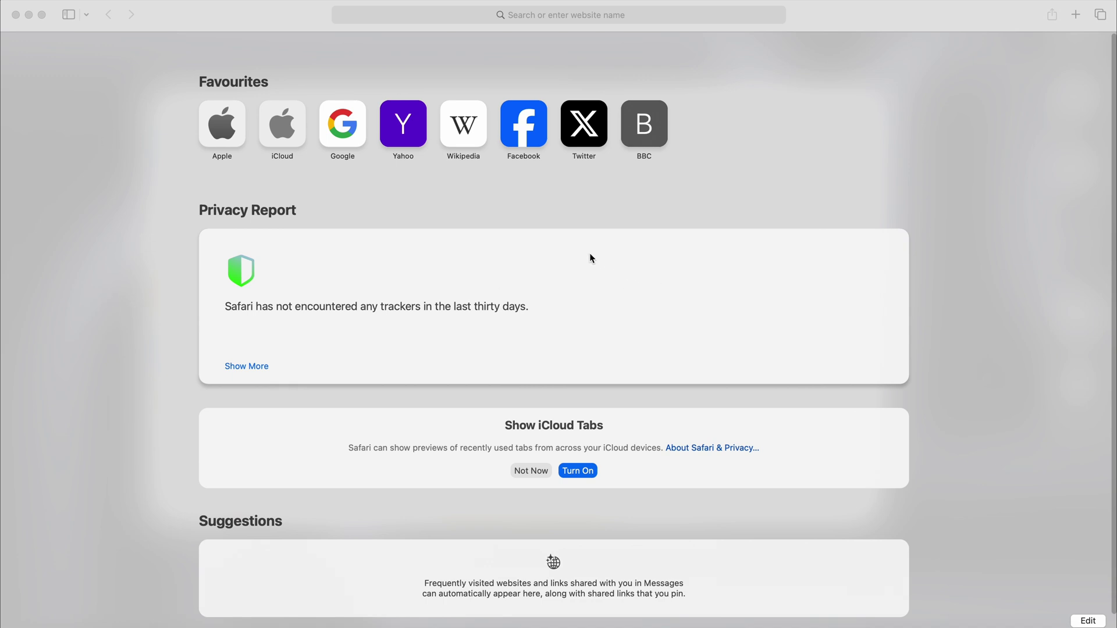
- Take a full-screen screenshot, a dragged-area screenshot and a Safari window screenshot
{"action": "key", "text": "super+shift+3"}
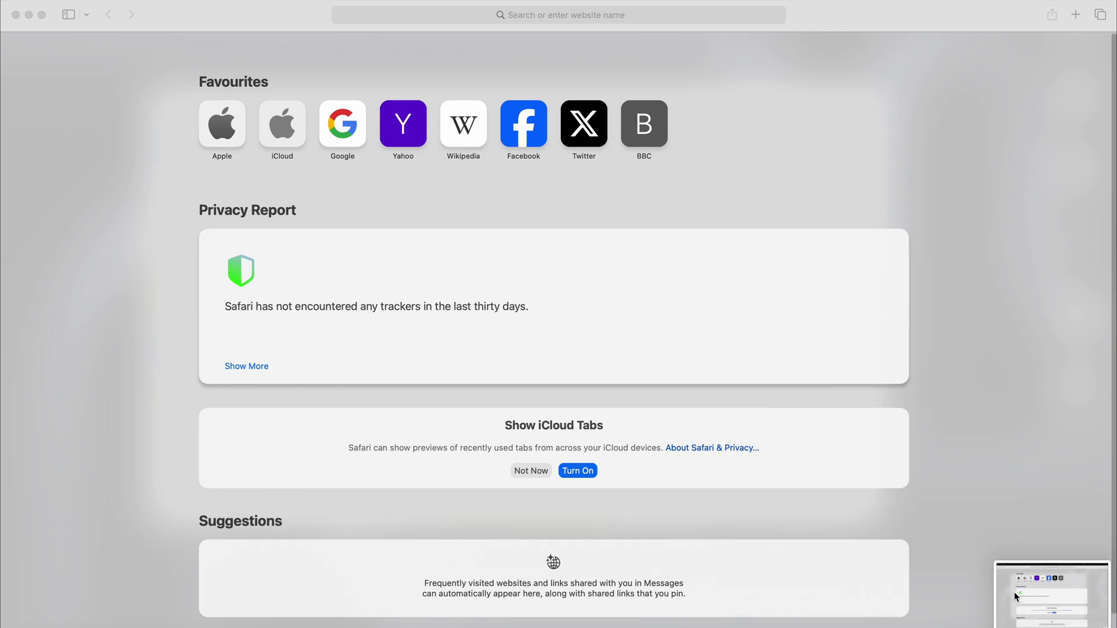
{"action": "key", "text": "super+shift+4"}
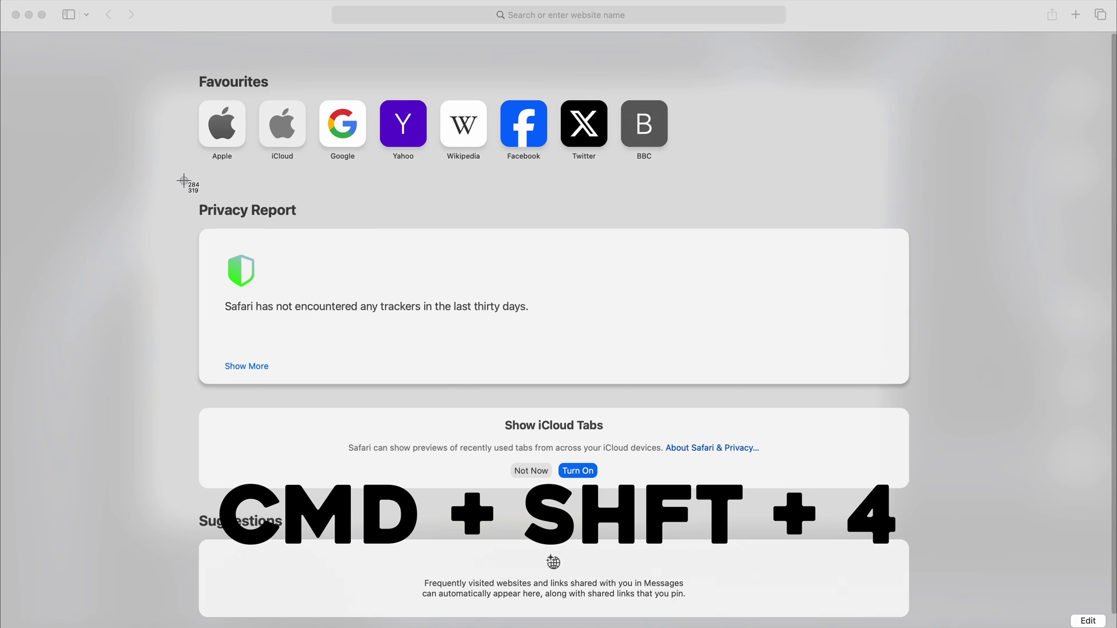
{"action": "left_click_drag", "start_coordinate": [166, 70], "coordinate": [1010, 511]}
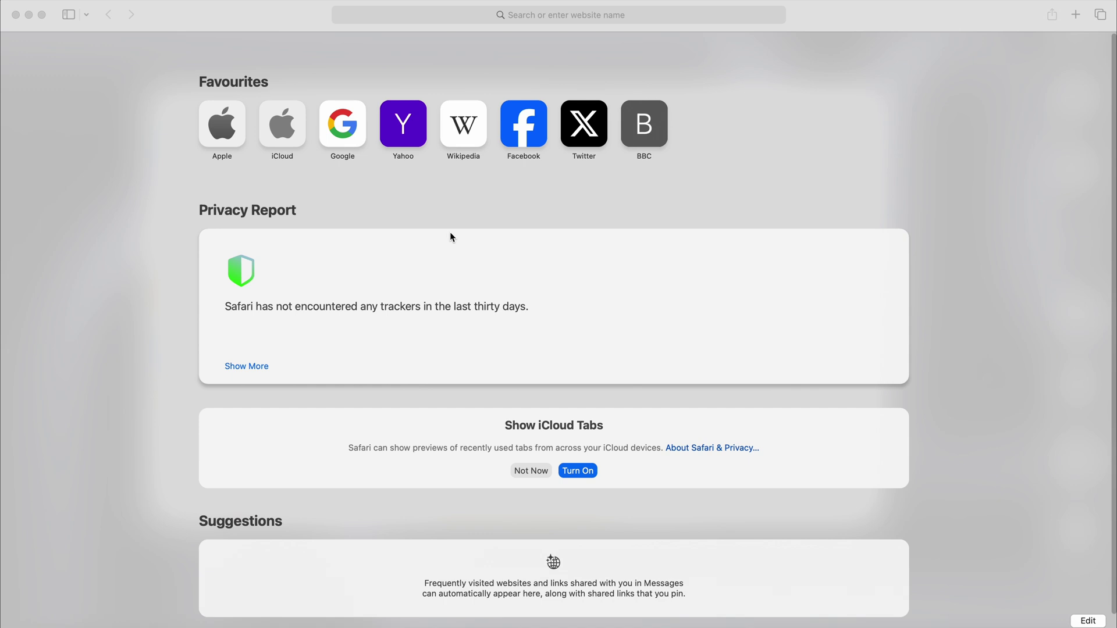
{"action": "key", "text": "super+shift+4"}
{"action": "key", "text": "space"}
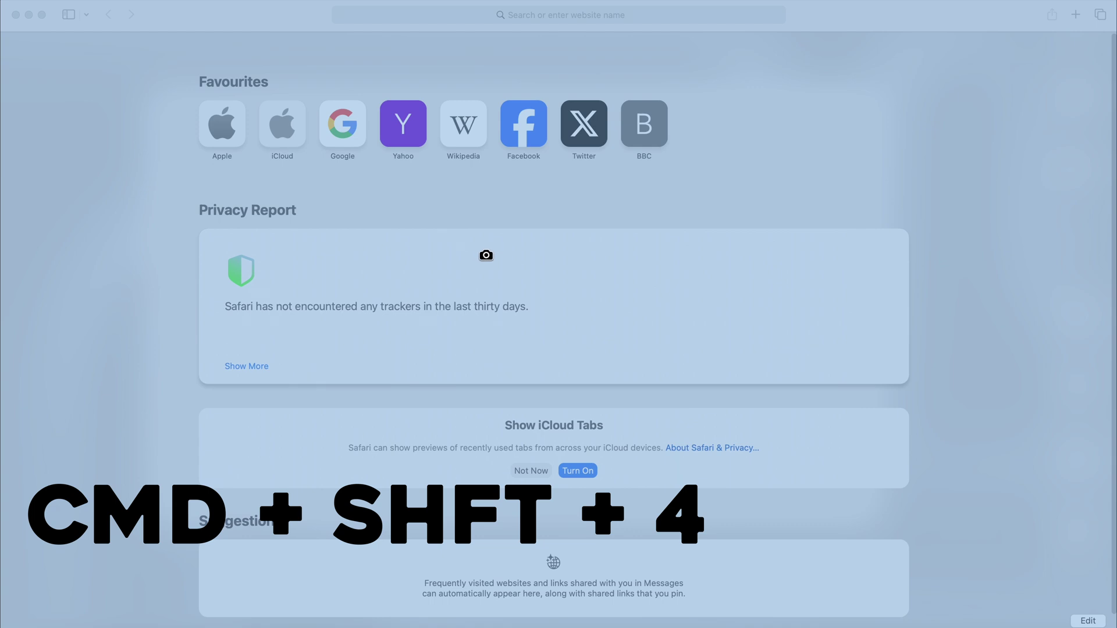
{"action": "left_click", "coordinate": [564, 301]}
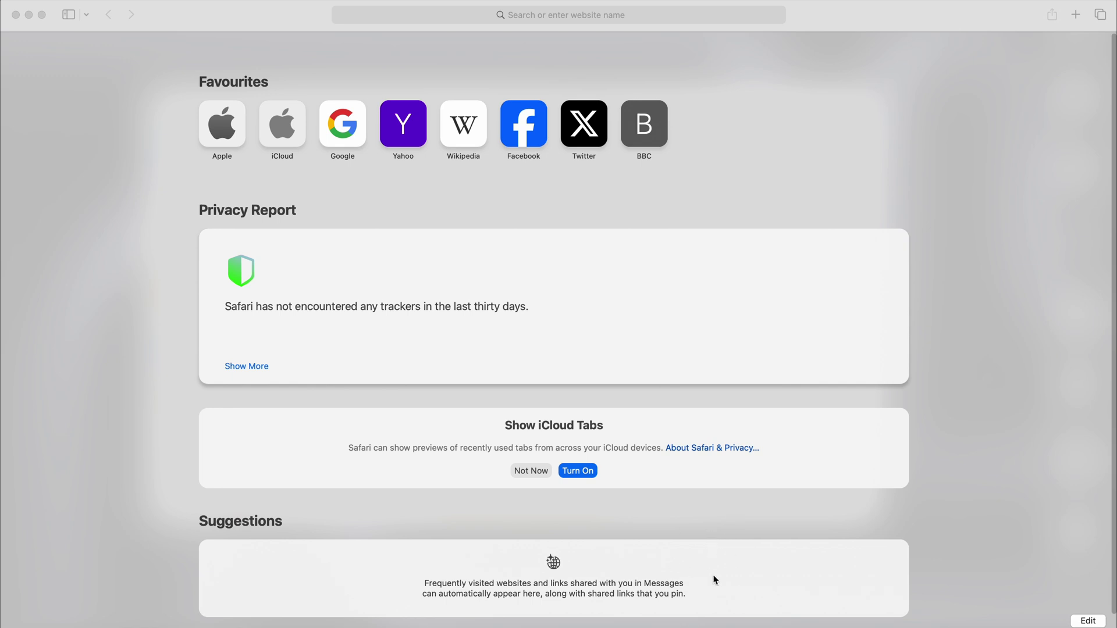
- Screenshot the Calendar window and open the capture in the markup preview
{"action": "left_click", "coordinate": [688, 626]}
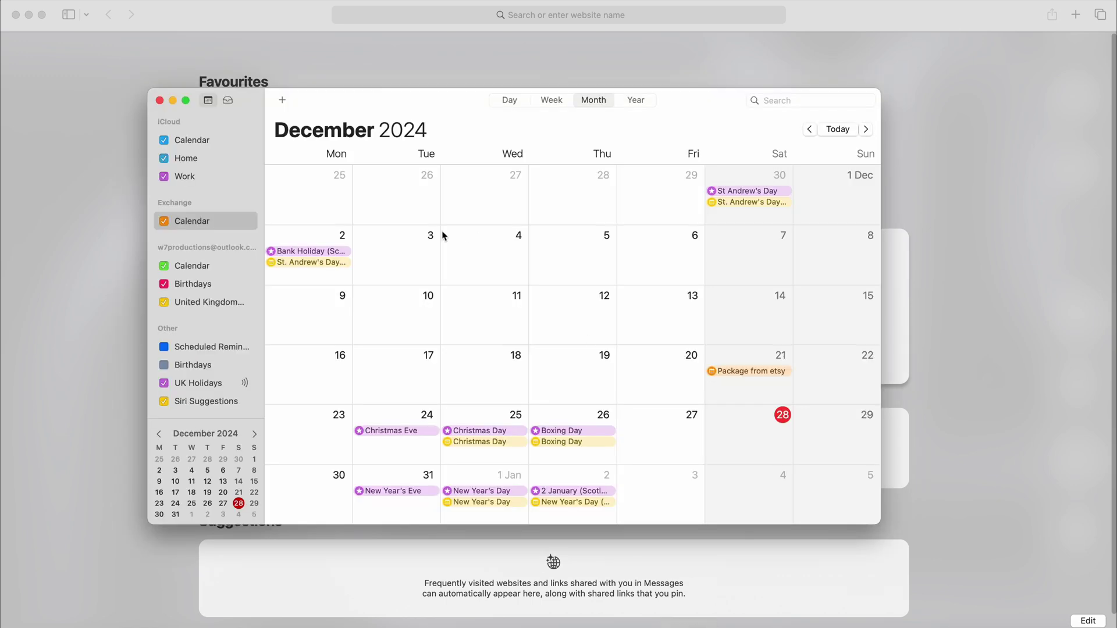
{"action": "key", "text": "super+shift+4"}
{"action": "key", "text": "space"}
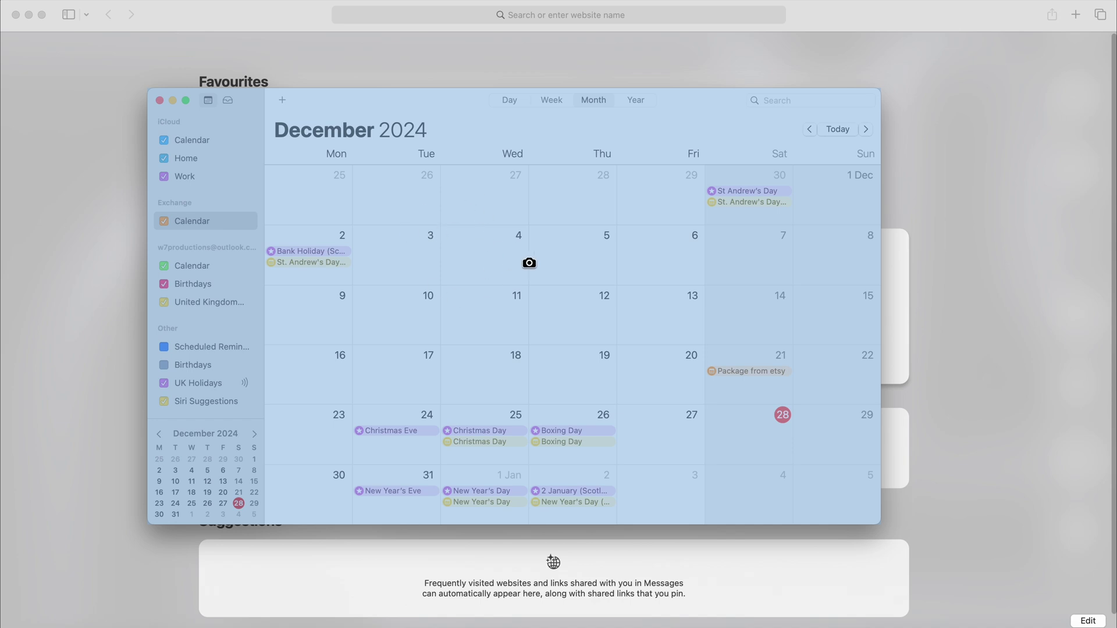
{"action": "left_click", "coordinate": [529, 263]}
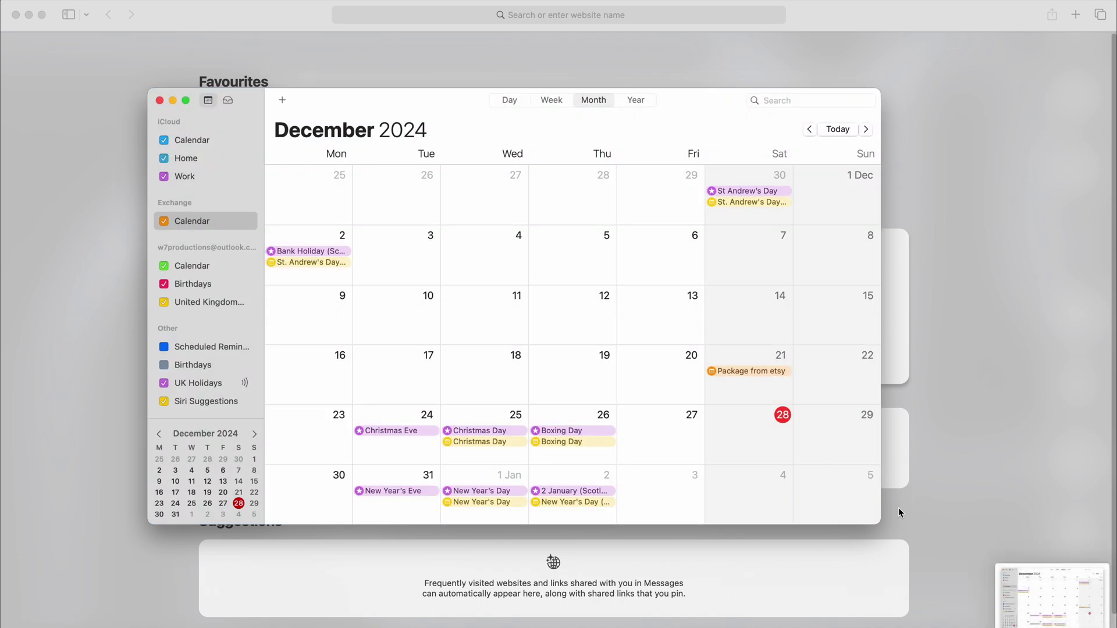
{"action": "left_click", "coordinate": [1031, 586]}
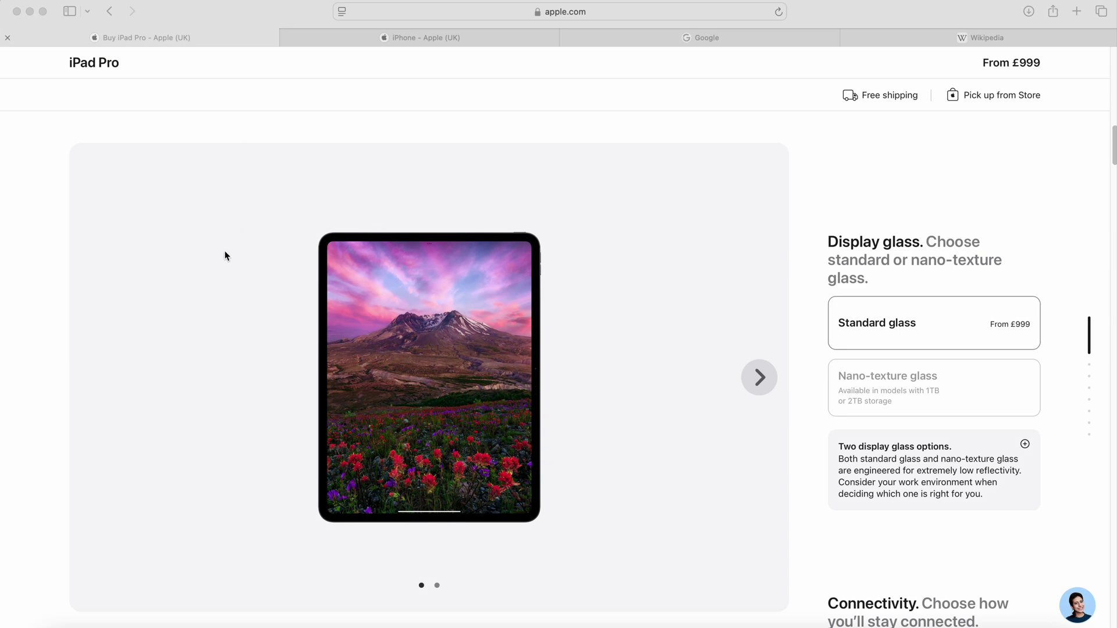
- Screenshot the Display glass panel, open it, and toggle Live Text on and off
{"action": "key", "text": "super+shift+4"}
{"action": "left_click_drag", "start_coordinate": [806, 220], "coordinate": [1076, 526]}
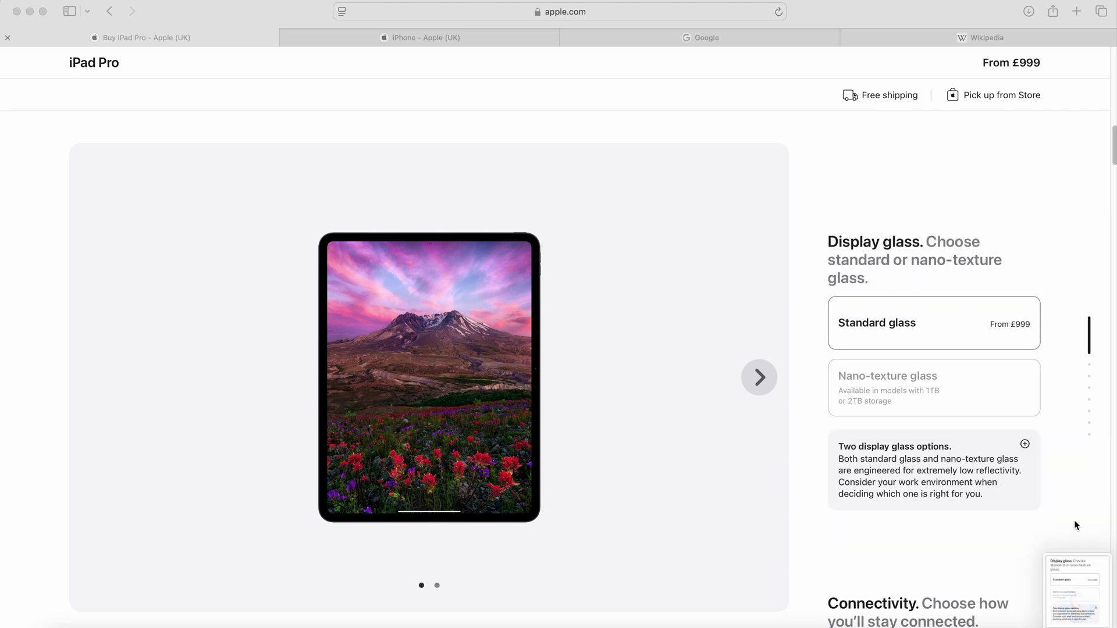
{"action": "left_click", "coordinate": [1085, 601]}
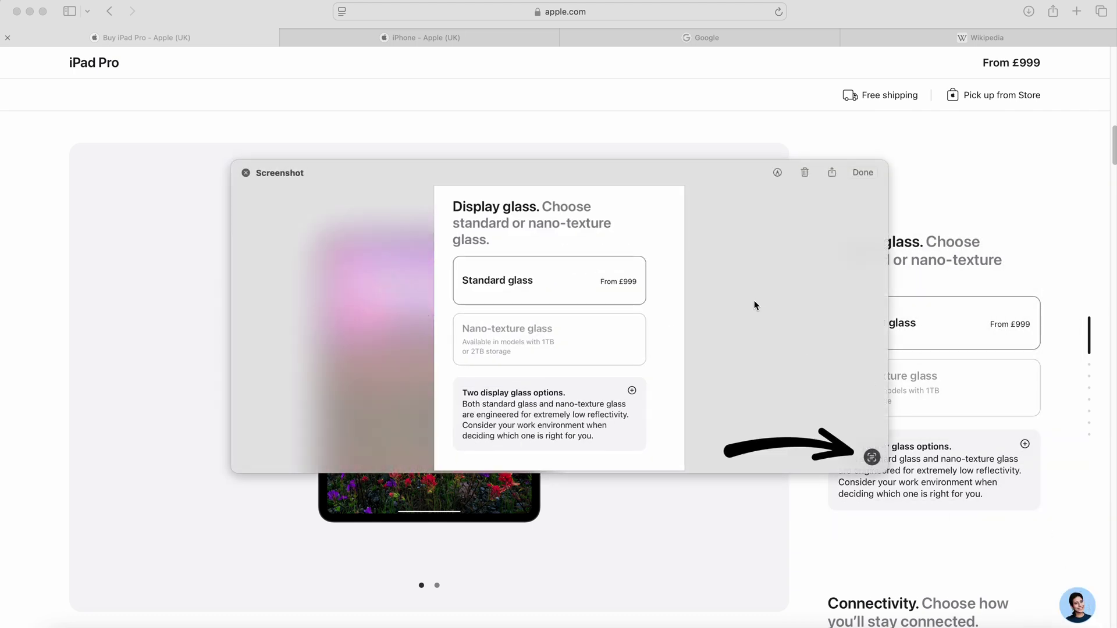
{"action": "left_click", "coordinate": [871, 459]}
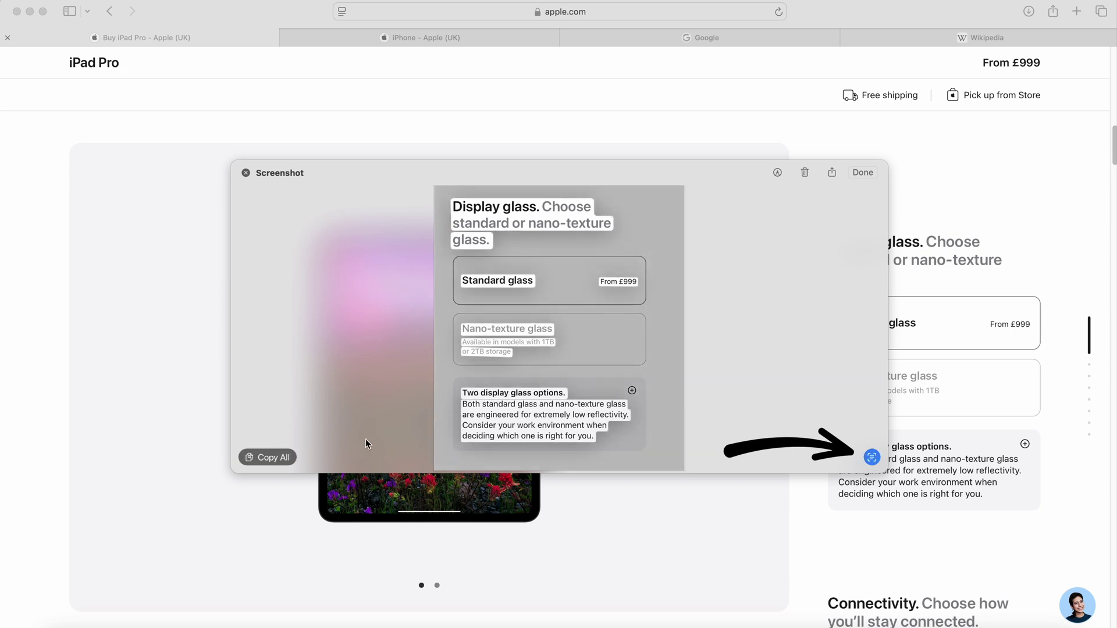
{"action": "left_click", "coordinate": [272, 458]}
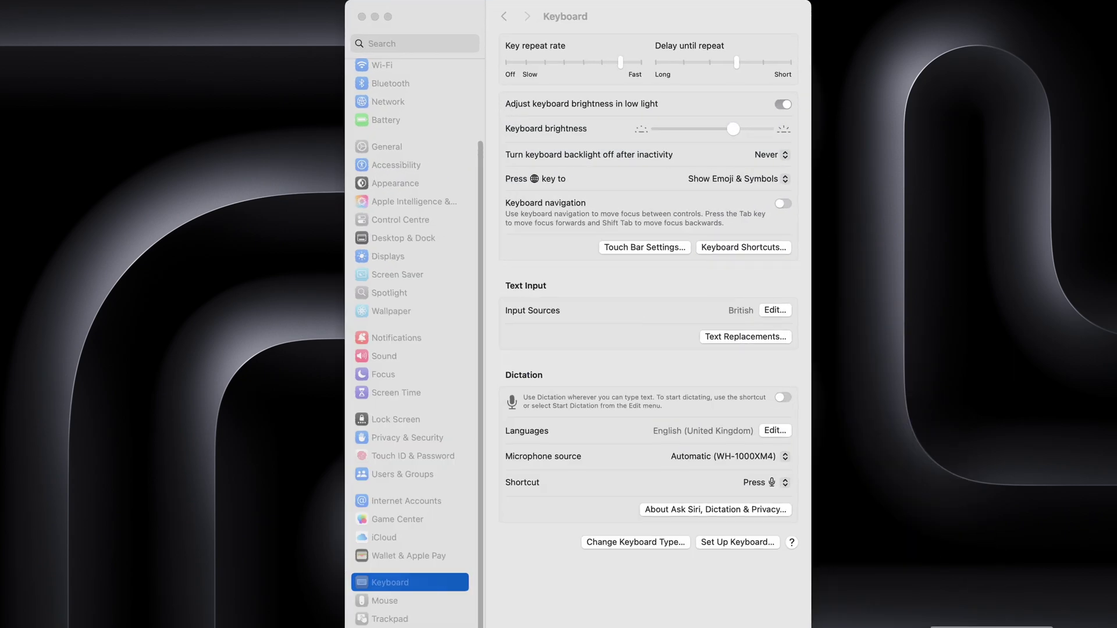
- In Trackpad settings, switch on Tap to click
{"action": "left_click", "coordinate": [407, 619]}
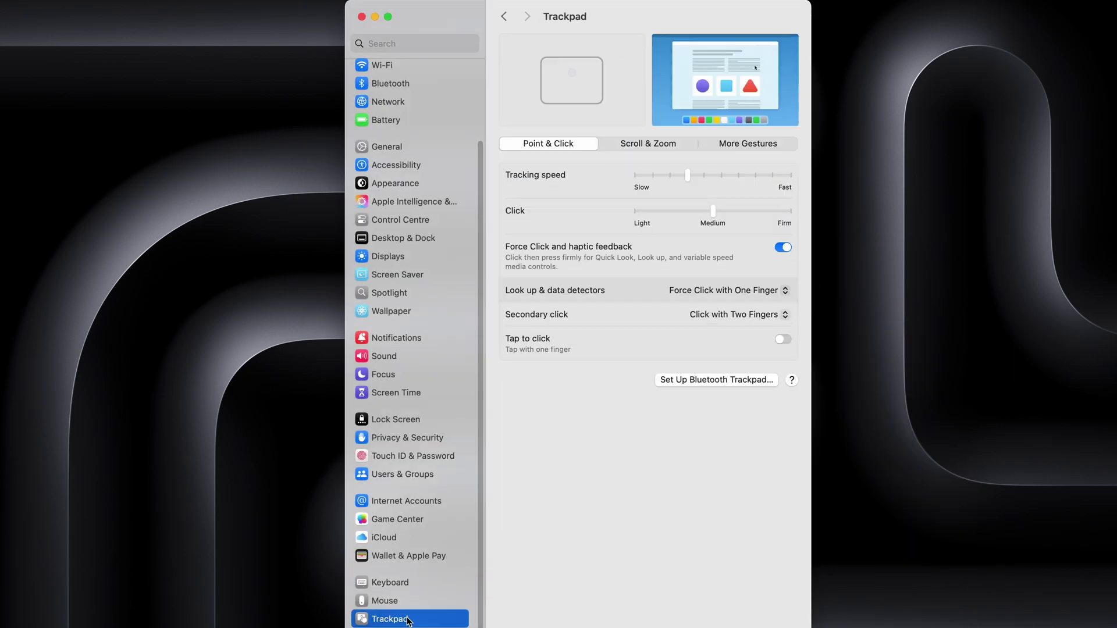
{"action": "left_click", "coordinate": [783, 340]}
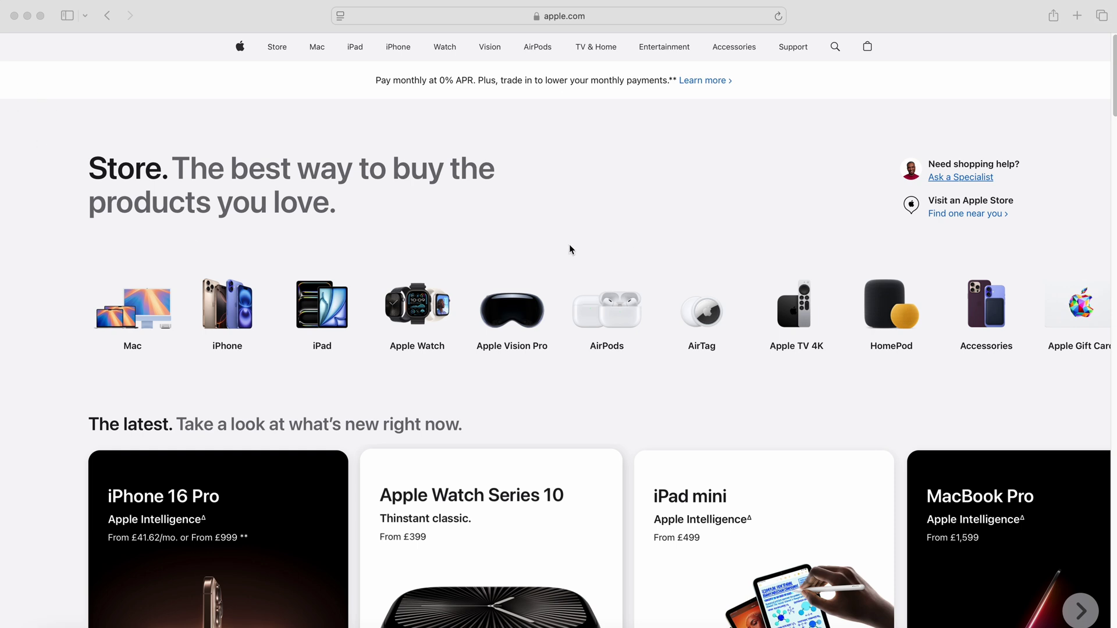
- Force-click 'latest' in the Store page heading to show its dictionary definition
{"action": "scroll", "coordinate": [427, 235], "scroll_direction": "down", "scroll_amount": 1}
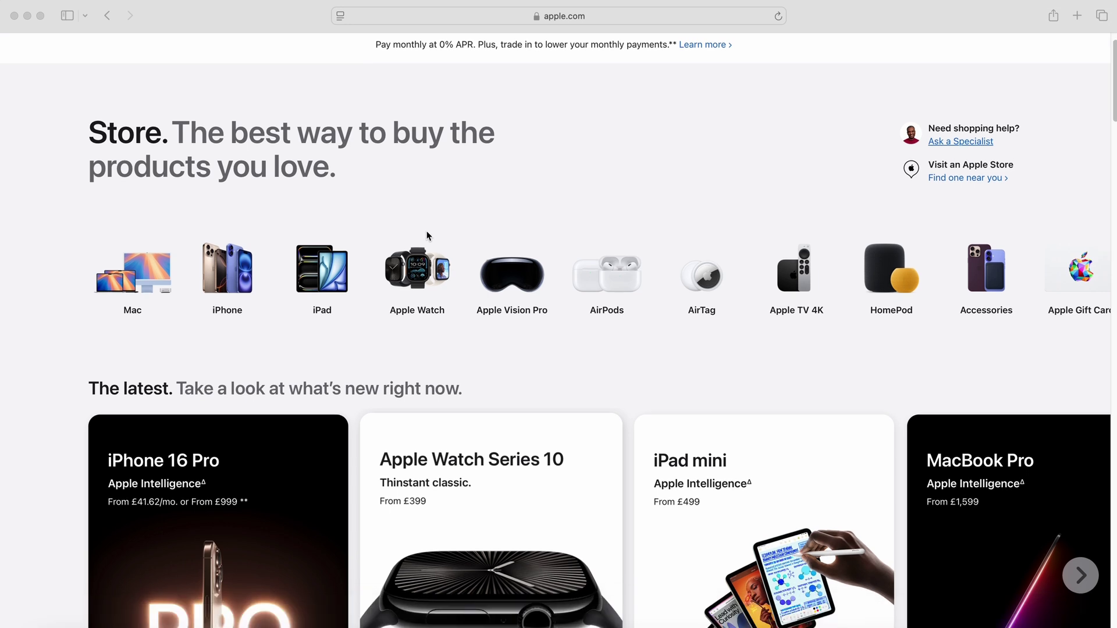
{"action": "scroll", "coordinate": [446, 224], "scroll_direction": "up", "scroll_amount": 1}
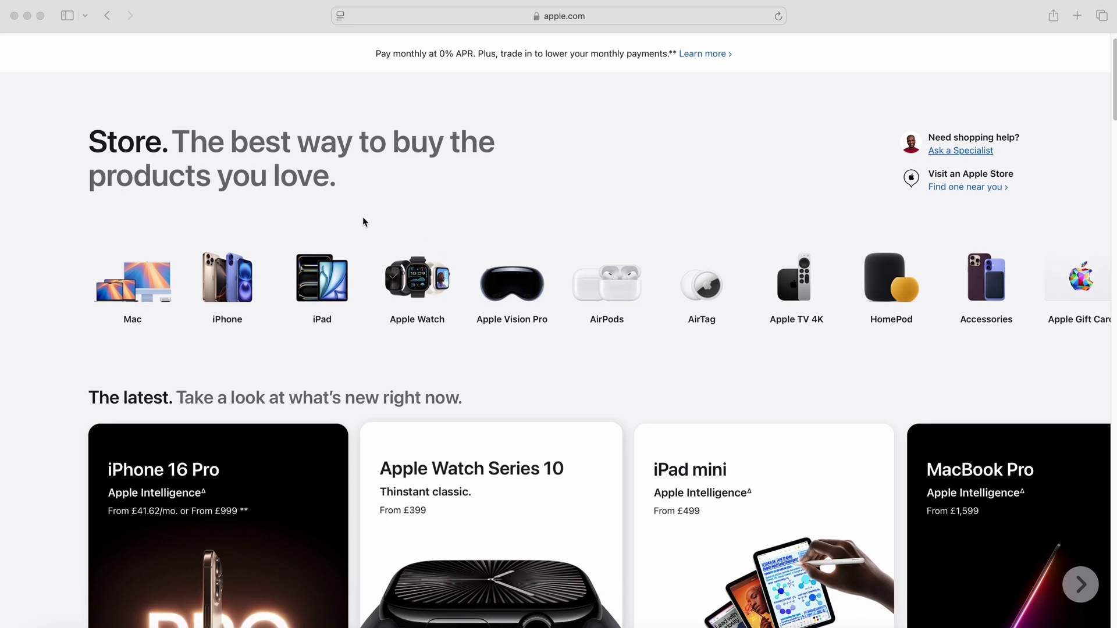
{"action": "left_click", "coordinate": [141, 400]}
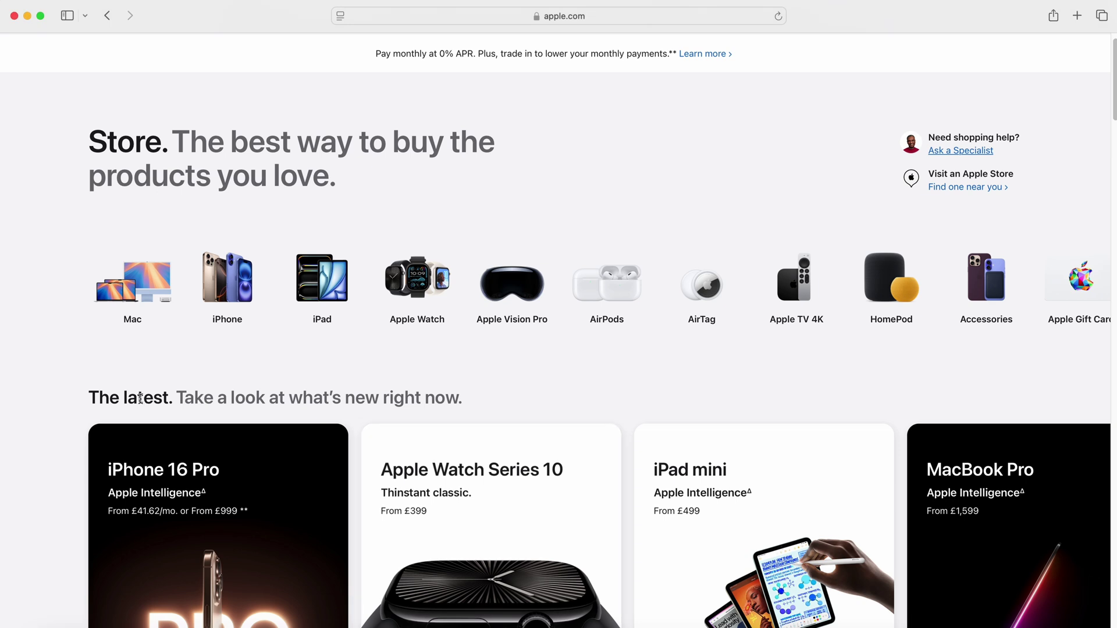
{"action": "left_click", "coordinate": [140, 398]}
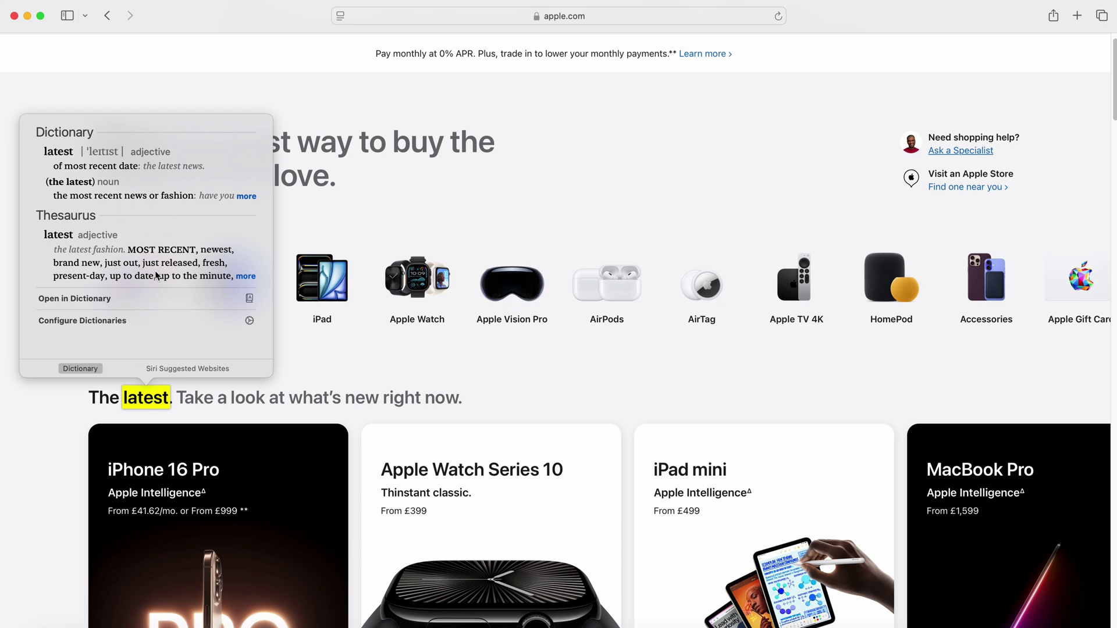
- Dismiss the definition, then look up 'latest' again via its right-click Look Up option
{"action": "left_click", "coordinate": [63, 408]}
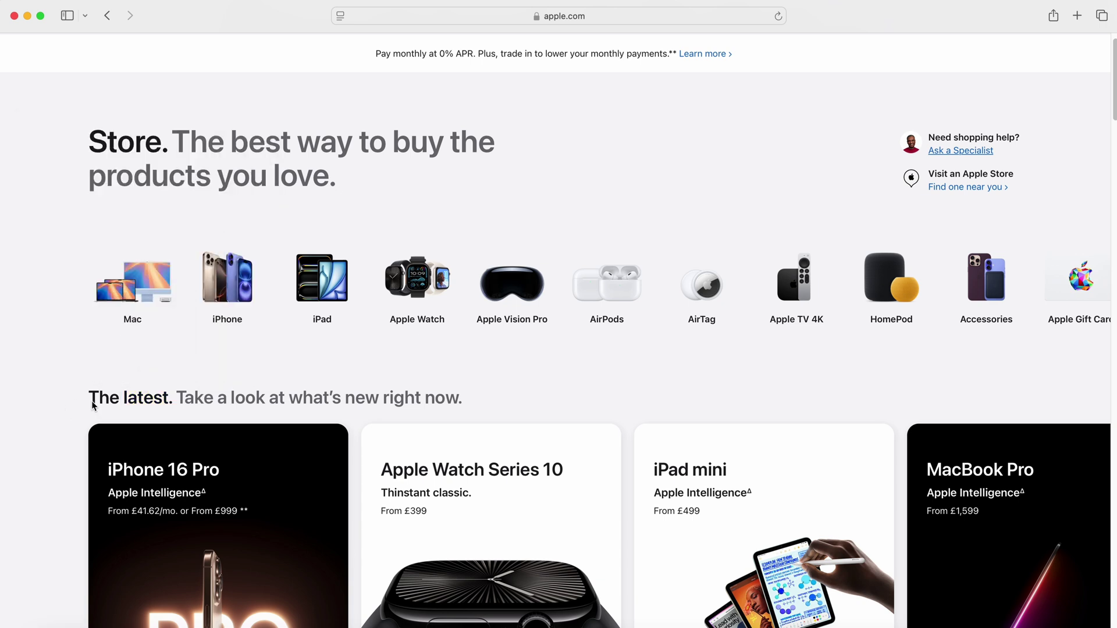
{"action": "right_click", "coordinate": [140, 400]}
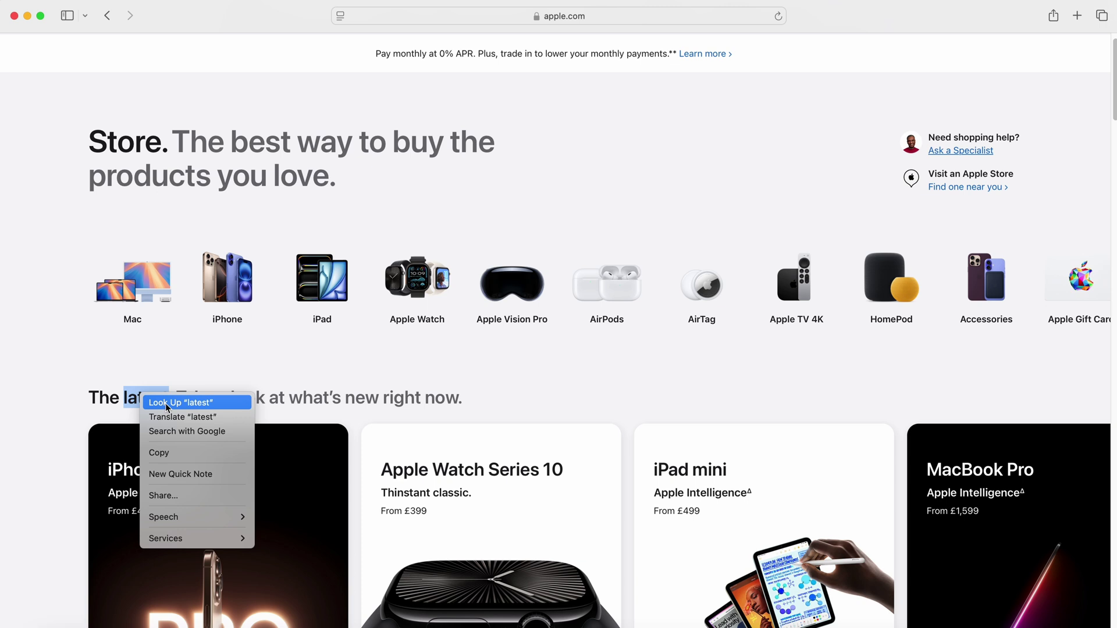
{"action": "left_click", "coordinate": [167, 404]}
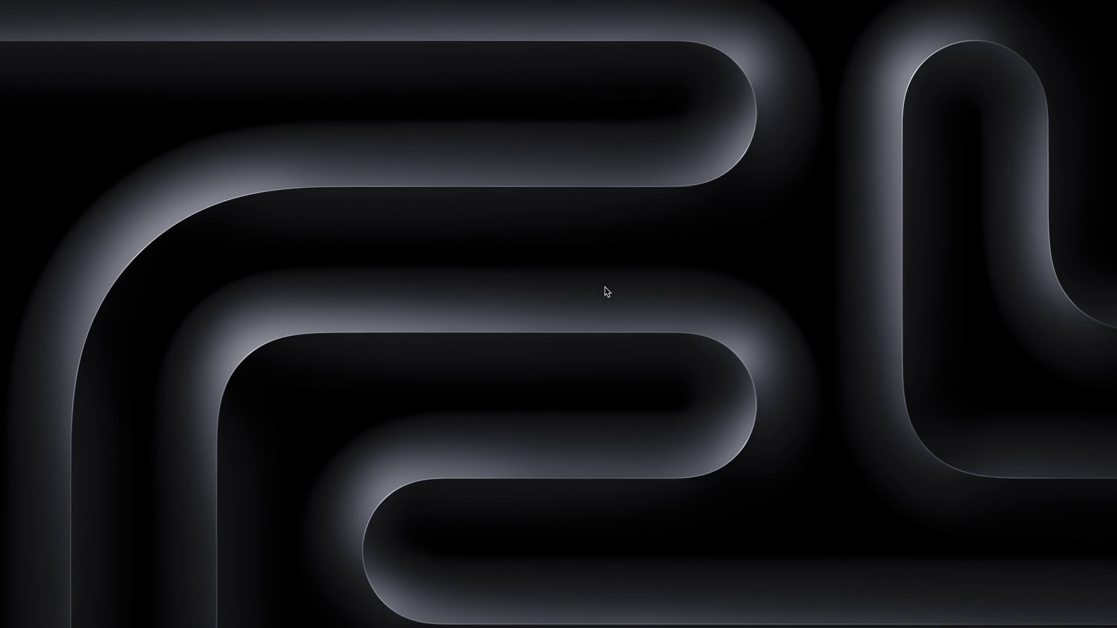
- Tile the Calendar window to the left half of the screen
{"action": "left_click", "coordinate": [640, 626]}
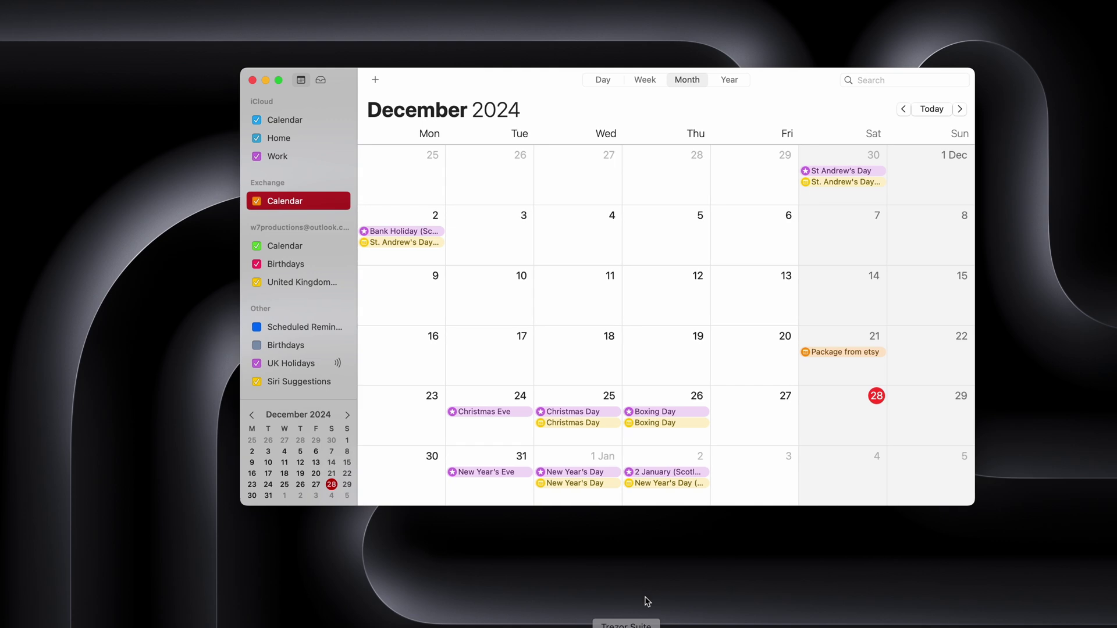
{"action": "left_click_drag", "start_coordinate": [434, 80], "coordinate": [417, 81]}
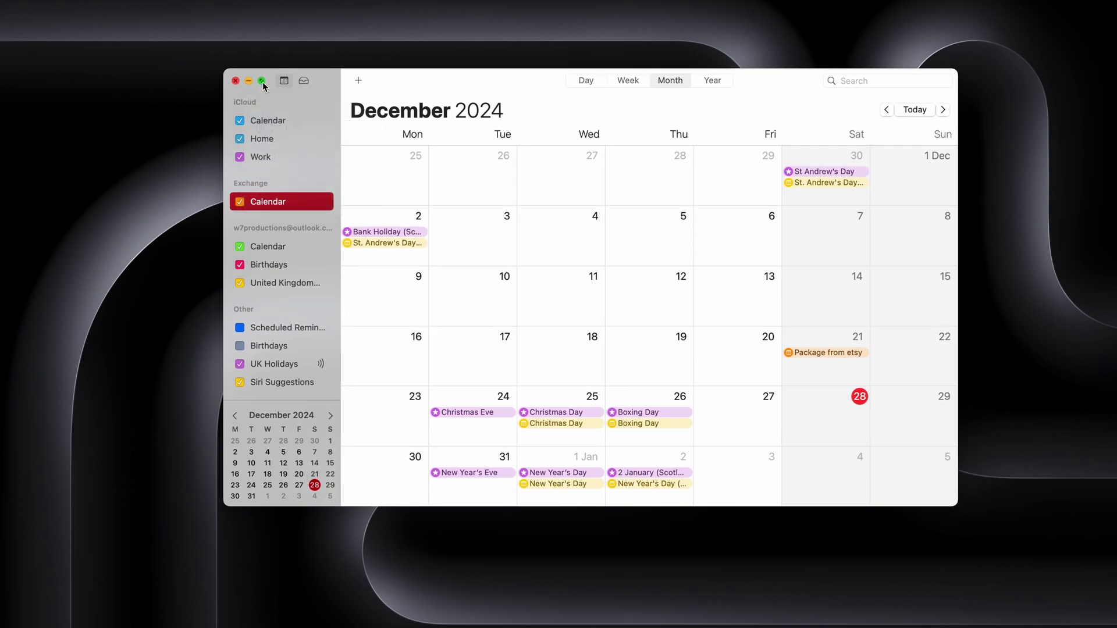
{"action": "mouse_move", "coordinate": [263, 86]}
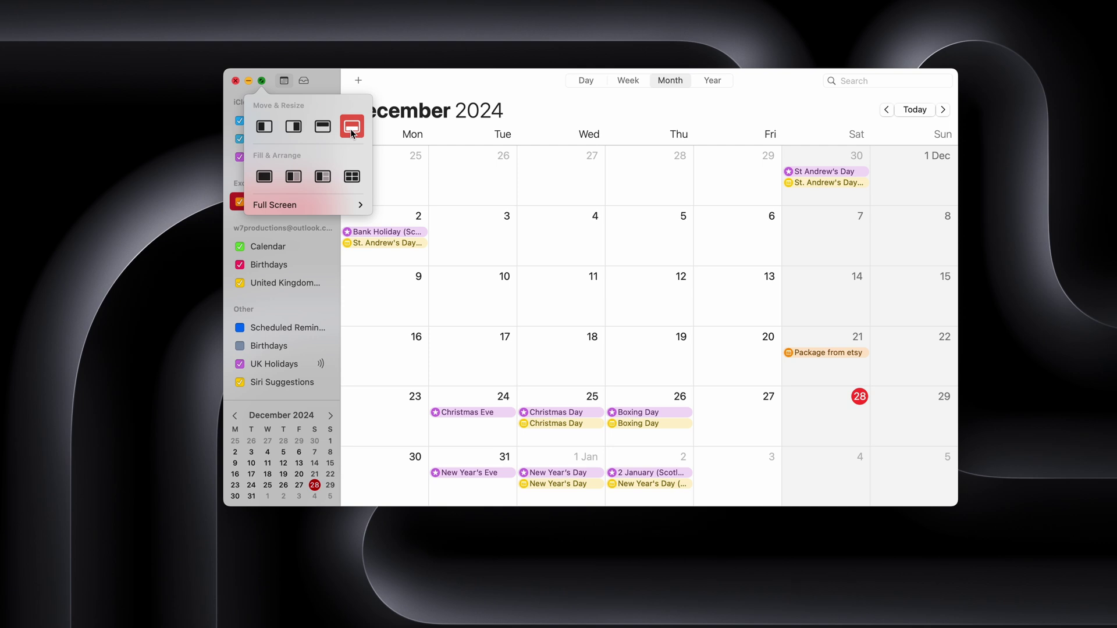
{"action": "left_click", "coordinate": [266, 127]}
- Tile the Safari window to the right half of the screen
{"action": "left_click", "coordinate": [442, 625]}
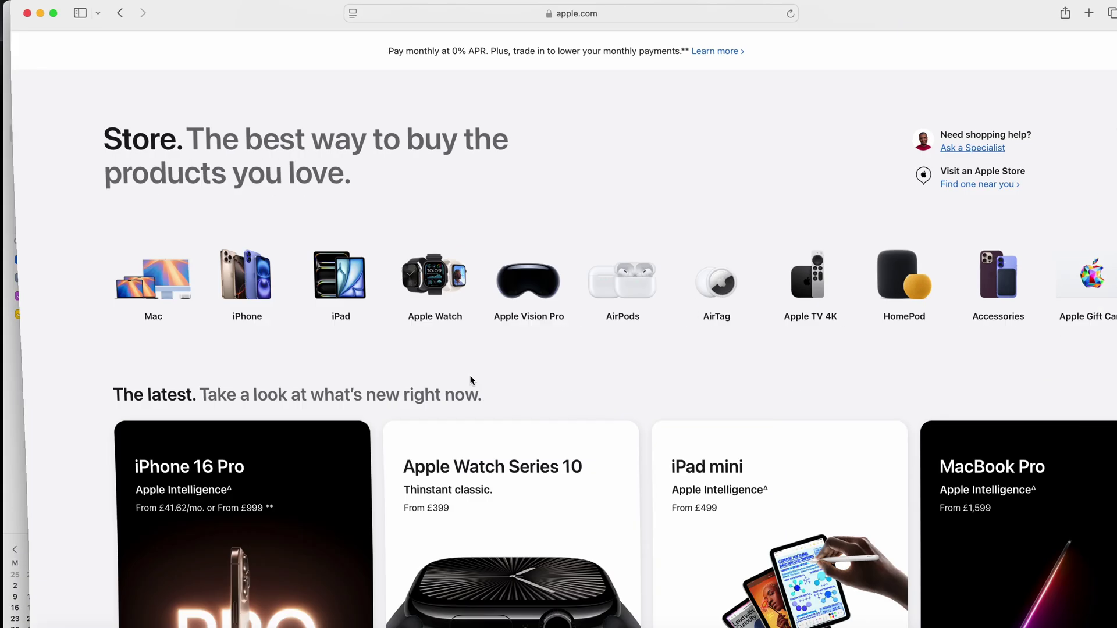
{"action": "mouse_move", "coordinate": [60, 13]}
{"action": "left_click", "coordinate": [84, 60]}
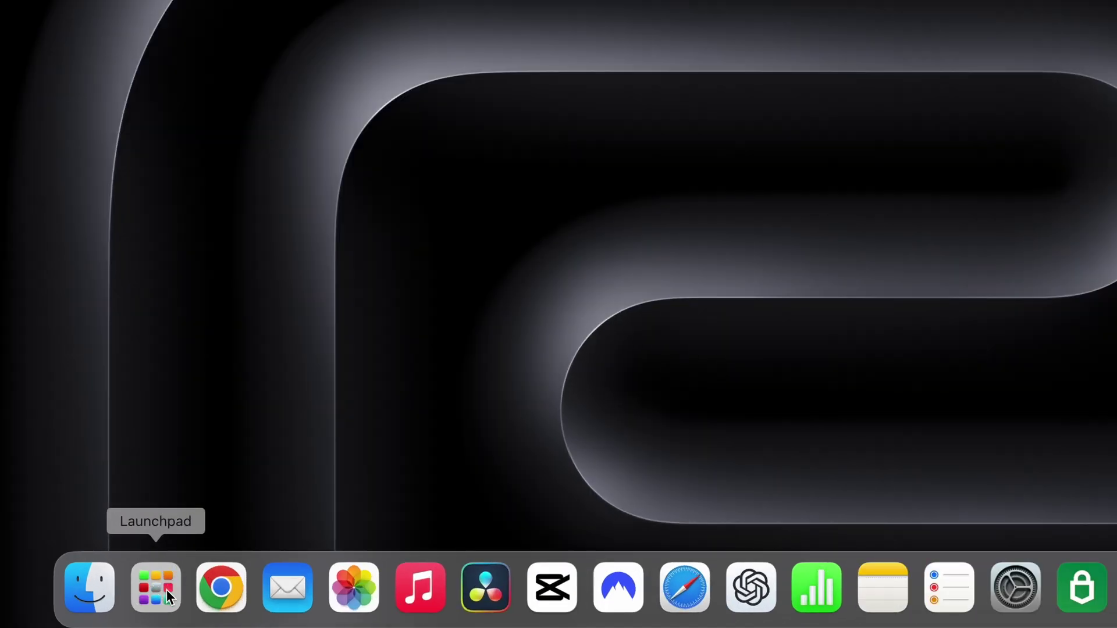
{"action": "left_click", "coordinate": [147, 584]}
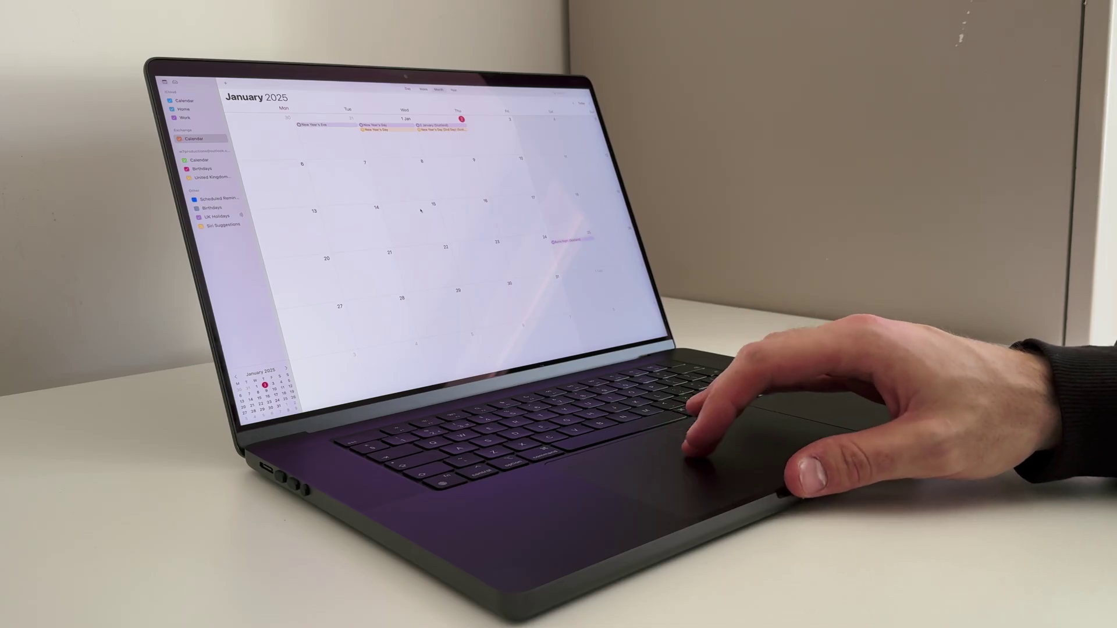
{"action": "key", "text": "F4"}
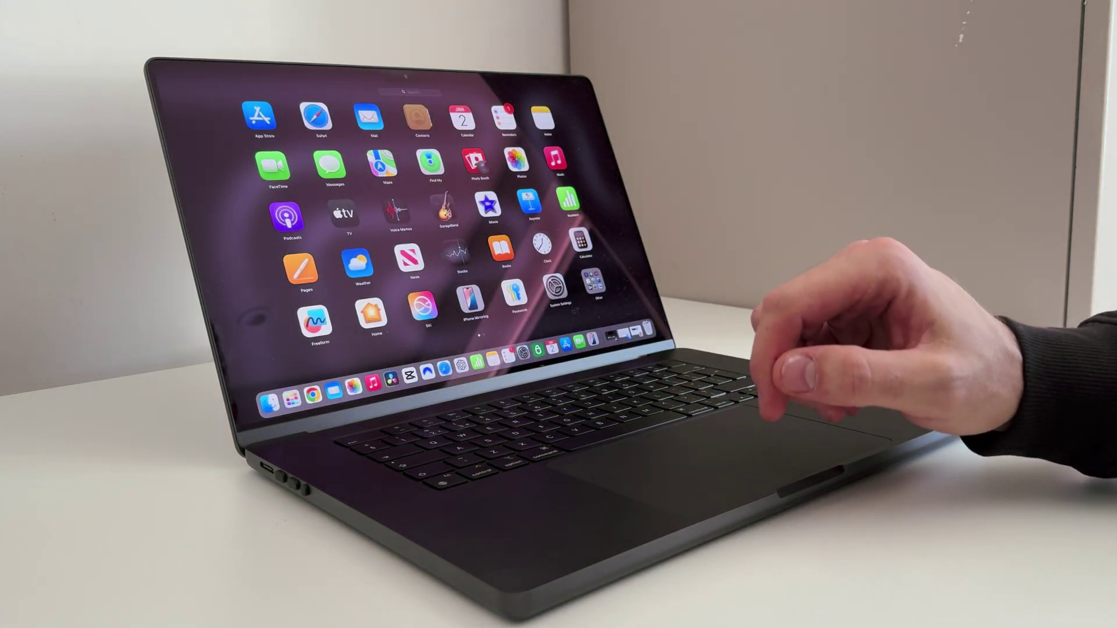
{"action": "key", "text": "F4"}
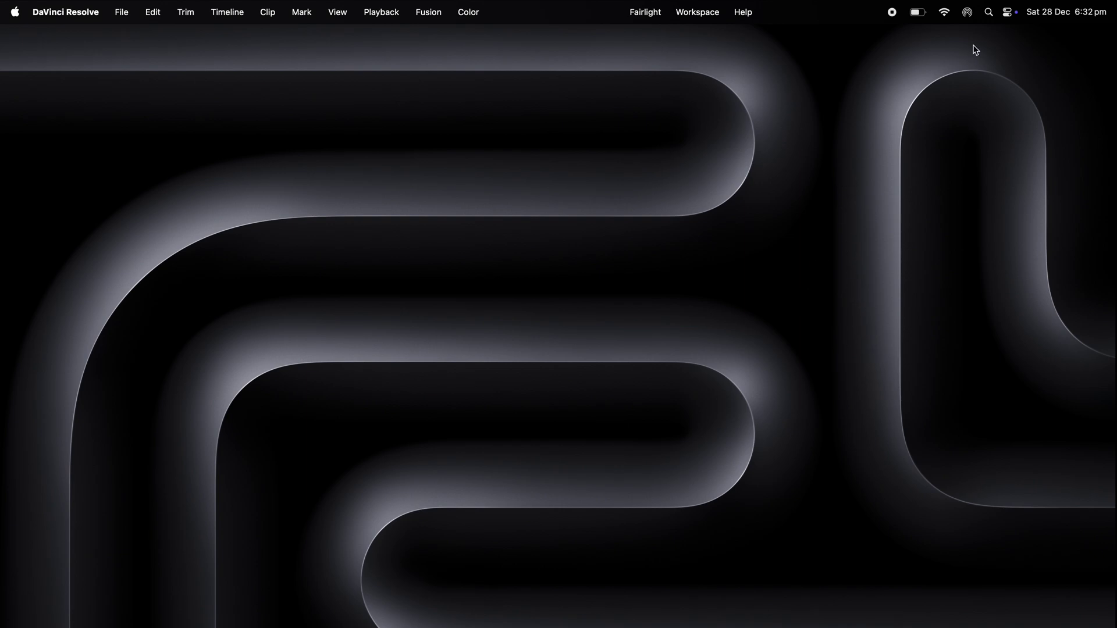
- Pin the Sound control from Control Center to the menu bar and show its output options
{"action": "left_click", "coordinate": [1009, 16]}
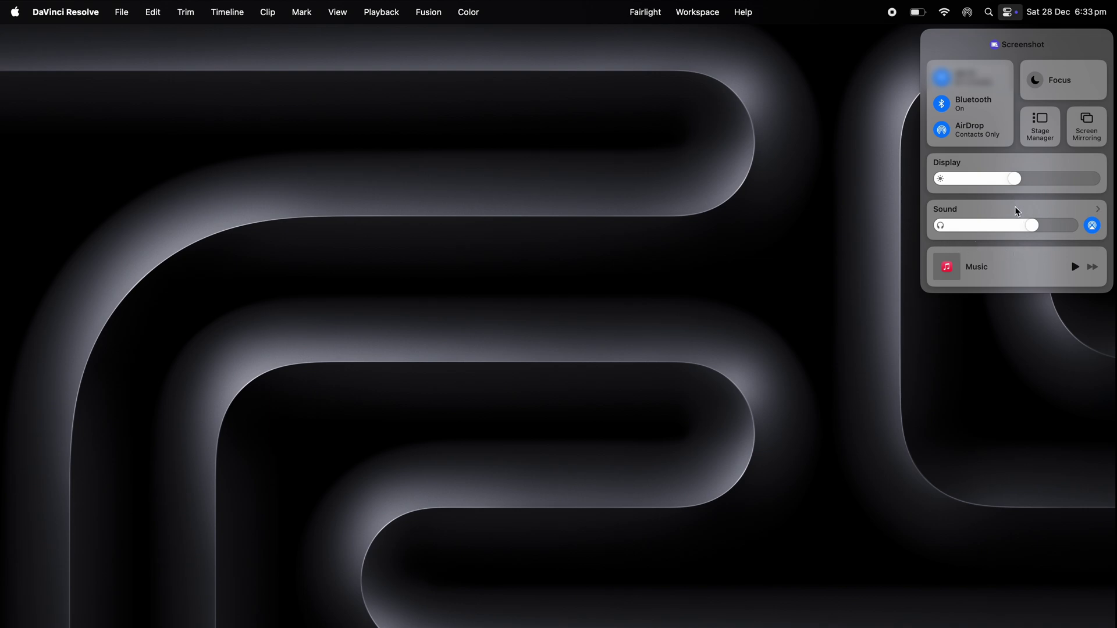
{"action": "left_click_drag", "start_coordinate": [1015, 210], "coordinate": [867, 18]}
{"action": "left_click", "coordinate": [867, 13]}
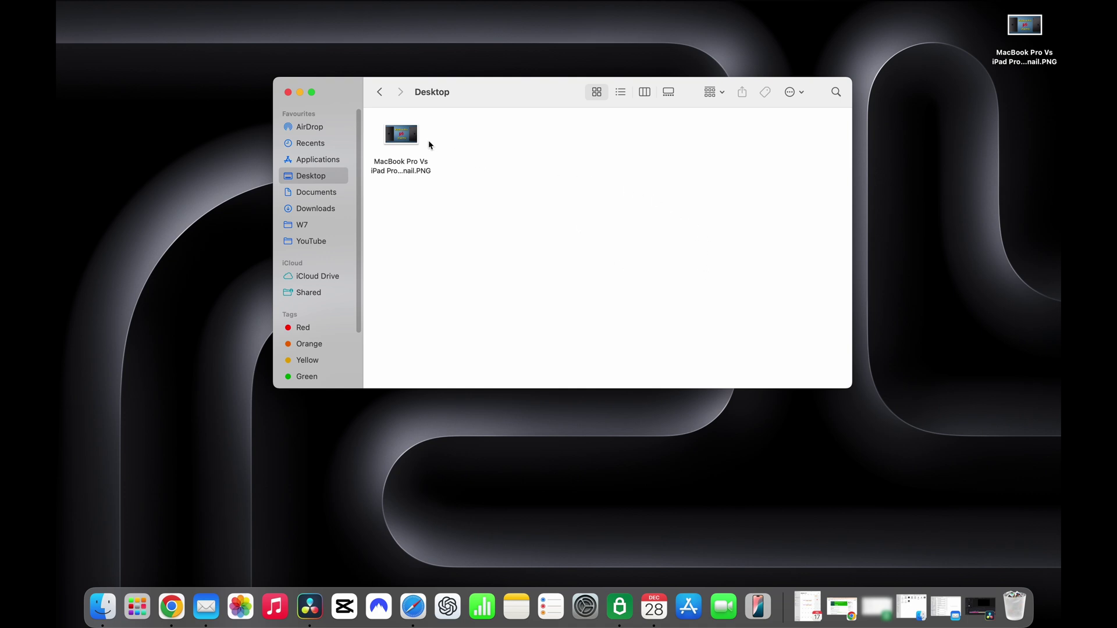
- Import the MacBook Pro Vs iPad Pro PNG into Photos, attach it to a new Mail draft, and return to Safari
{"action": "left_click_drag", "start_coordinate": [409, 135], "coordinate": [241, 602]}
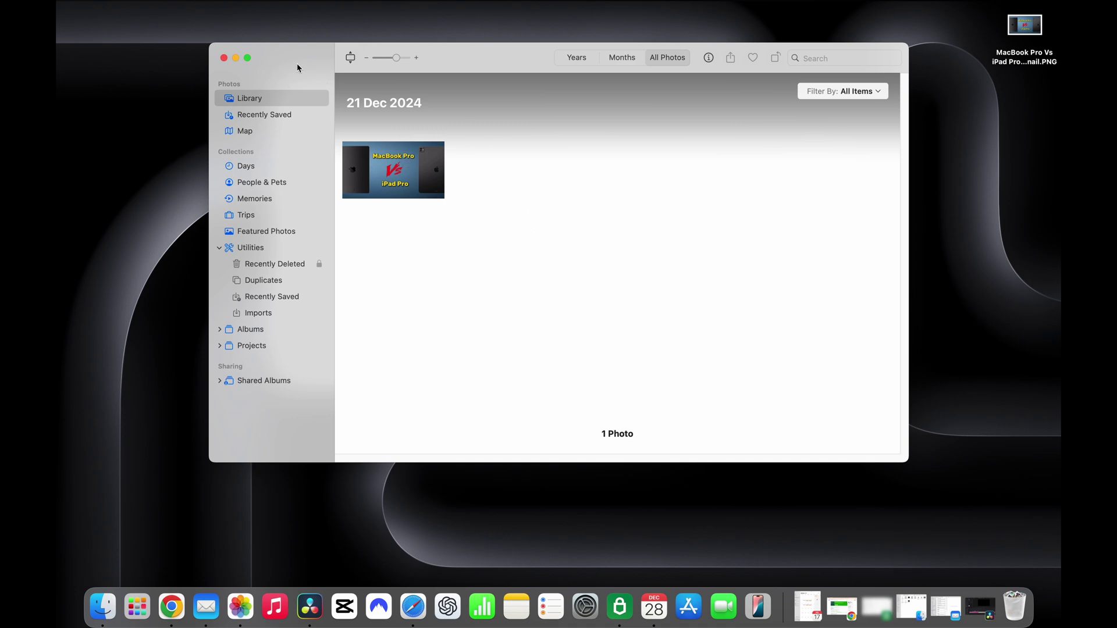
{"action": "left_click", "coordinate": [235, 58]}
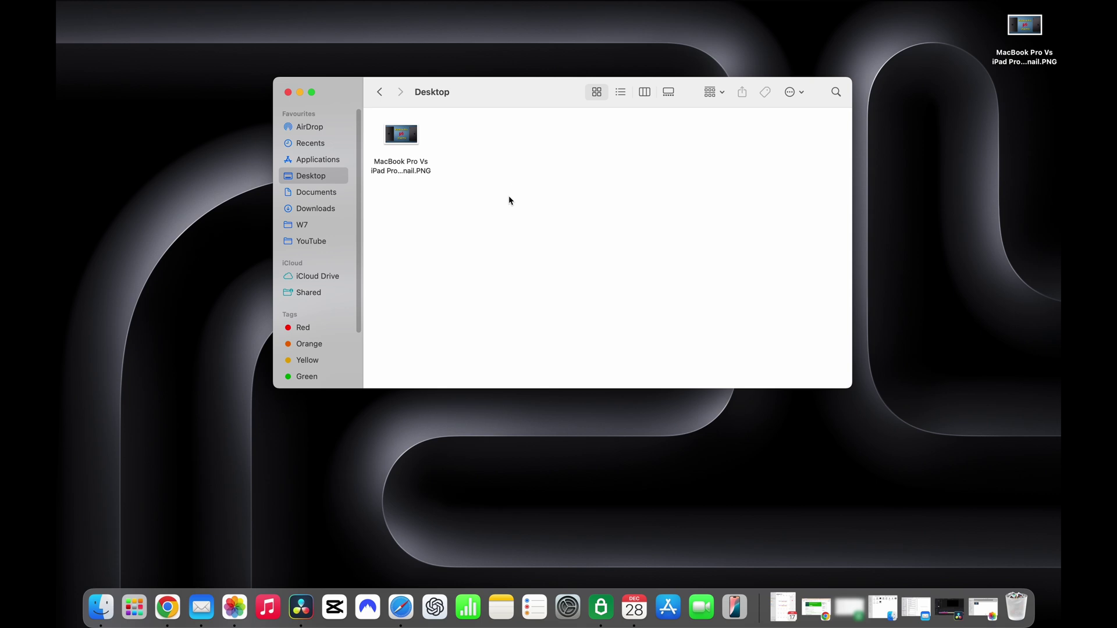
{"action": "left_click_drag", "start_coordinate": [404, 130], "coordinate": [200, 590]}
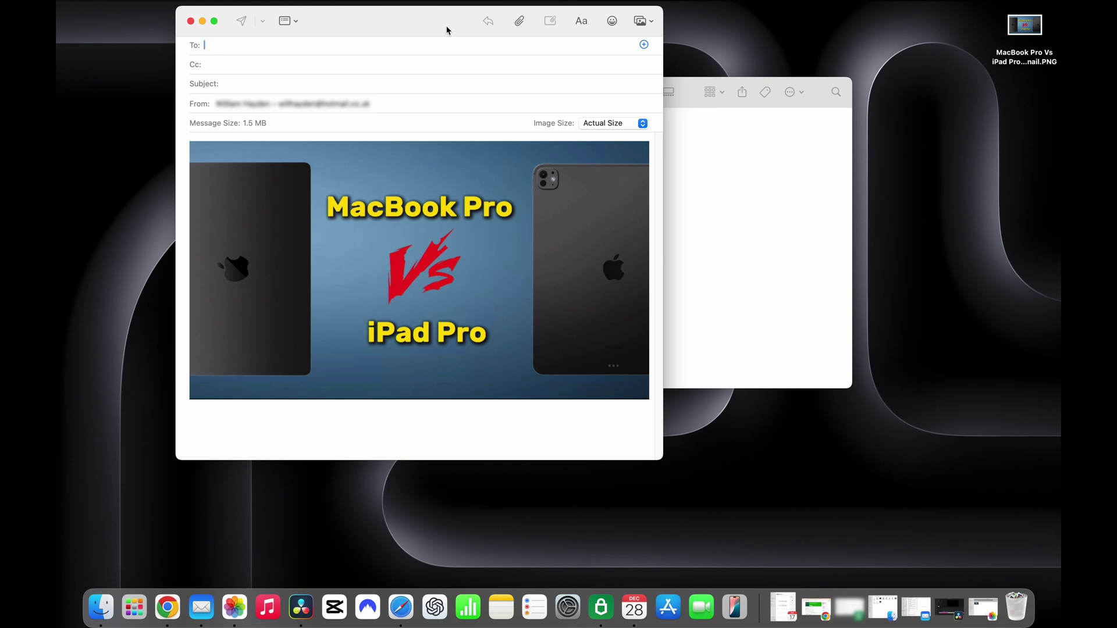
{"action": "left_click_drag", "start_coordinate": [448, 30], "coordinate": [546, 51]}
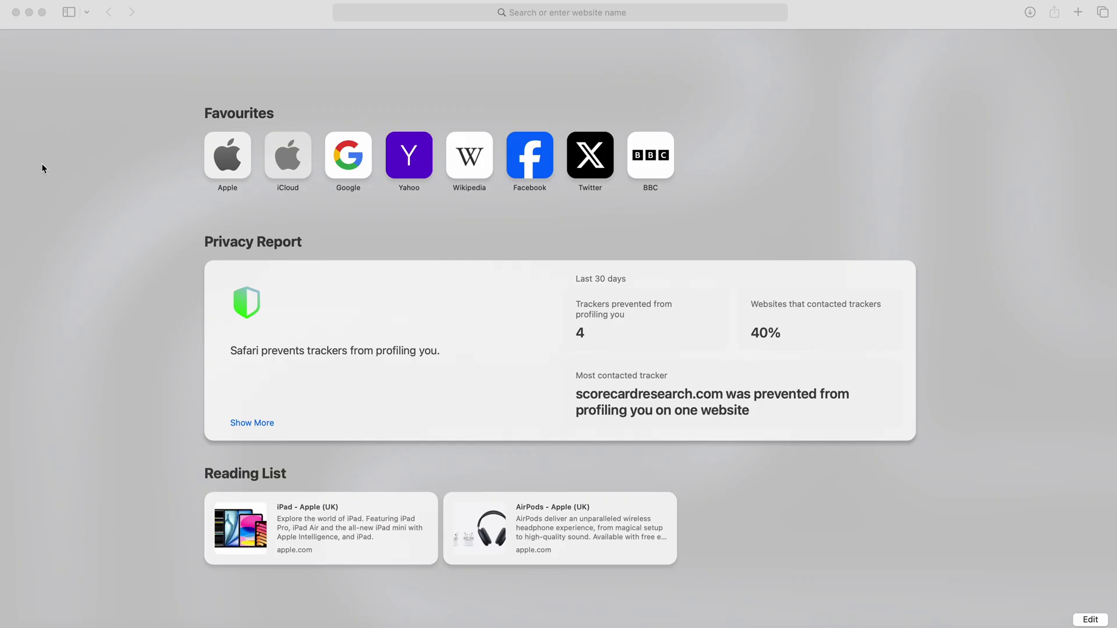
{"action": "left_click", "coordinate": [46, 172]}
- Reopen the closed Apple, Google and Wikipedia tabs and check each one
{"action": "key", "text": "super+shift+t"}
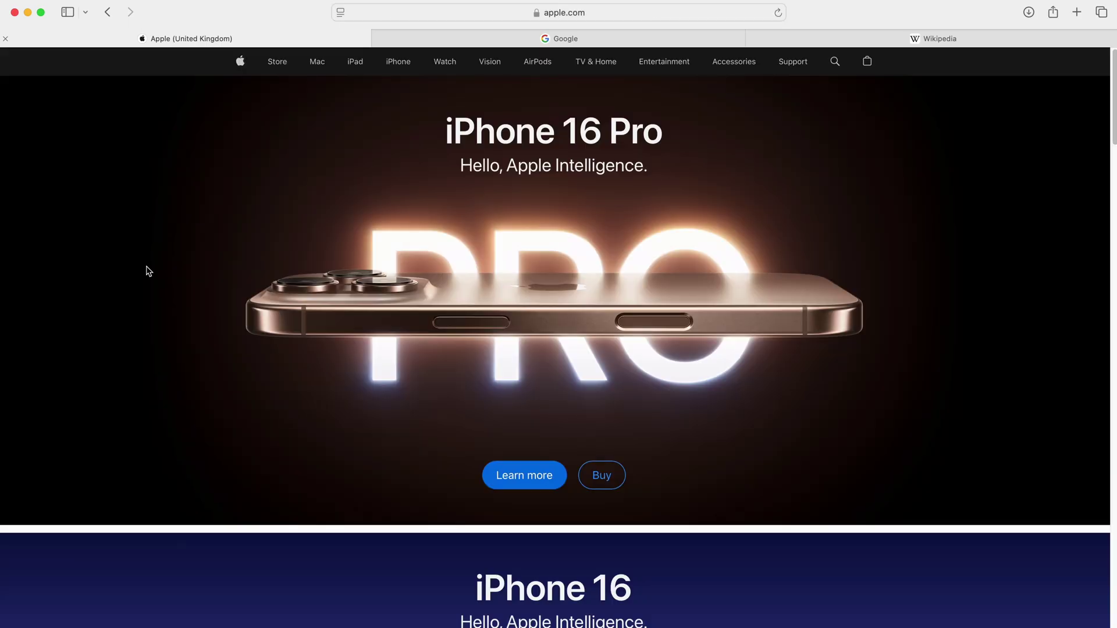
{"action": "left_click", "coordinate": [669, 39]}
{"action": "left_click", "coordinate": [834, 40]}
{"action": "left_click", "coordinate": [259, 38]}
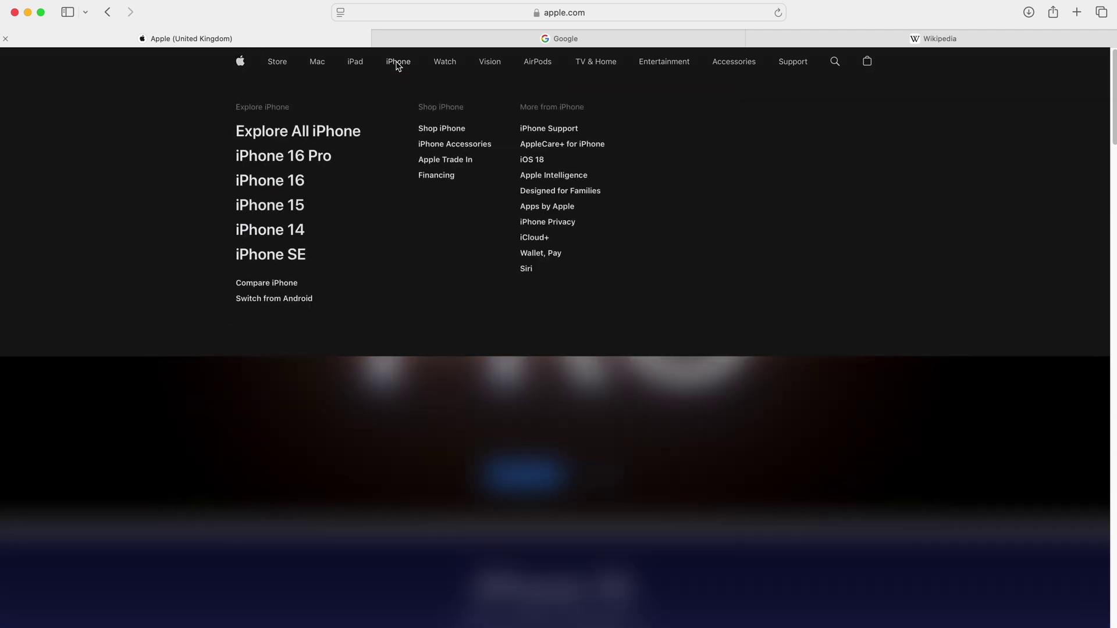
- Open the iPhone page in a new tab and add it to the Reading List
{"action": "left_click", "coordinate": [398, 61], "text": "super"}
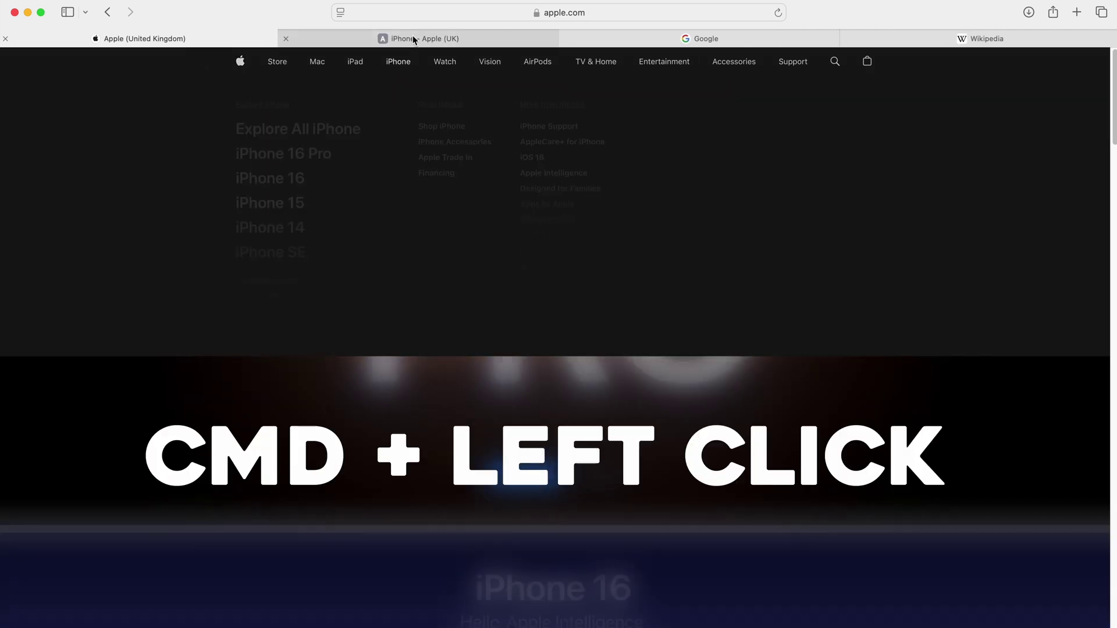
{"action": "left_click", "coordinate": [414, 38]}
{"action": "left_click", "coordinate": [207, 41]}
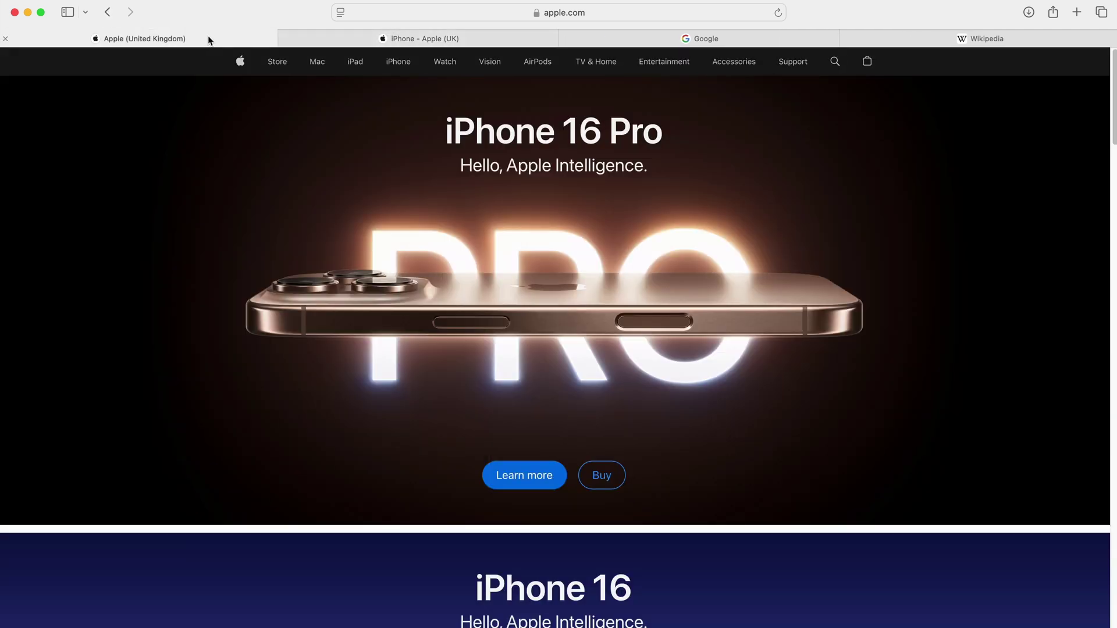
{"action": "mouse_move", "coordinate": [397, 65]}
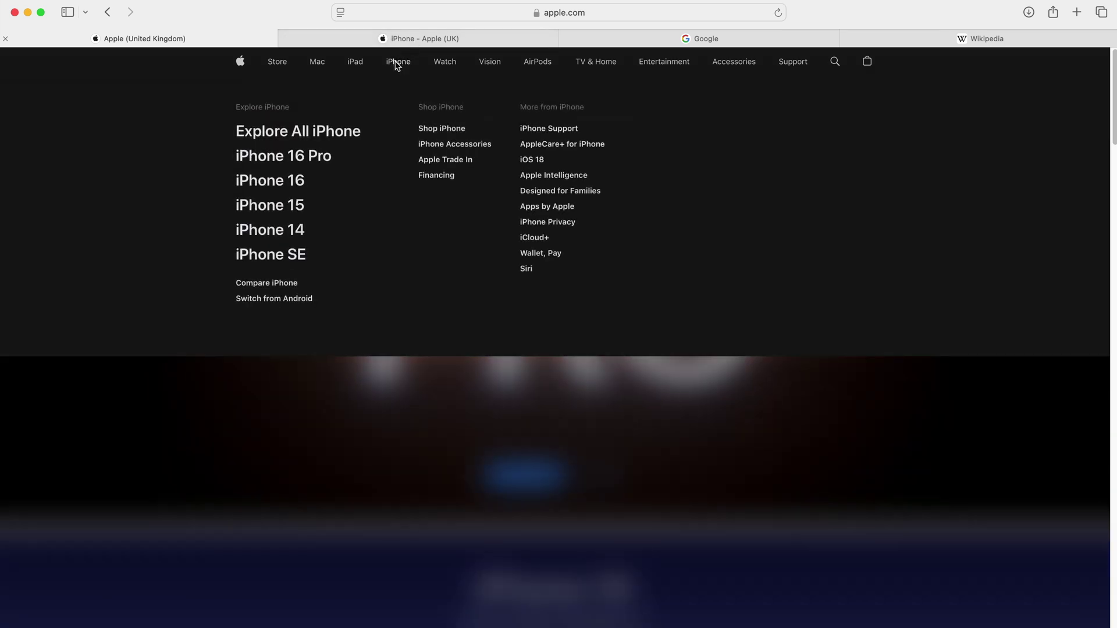
{"action": "left_click", "coordinate": [396, 65], "text": "shift"}
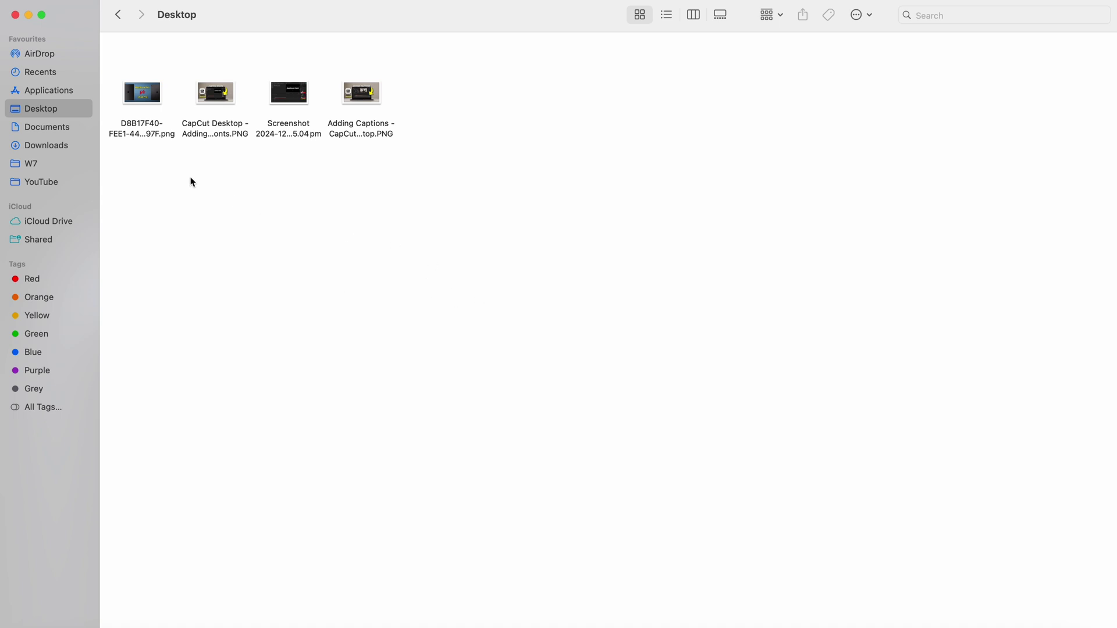
- Select the four Desktop images and try the Convert Image quick action, then cancel it
{"action": "left_click_drag", "start_coordinate": [126, 169], "coordinate": [369, 92]}
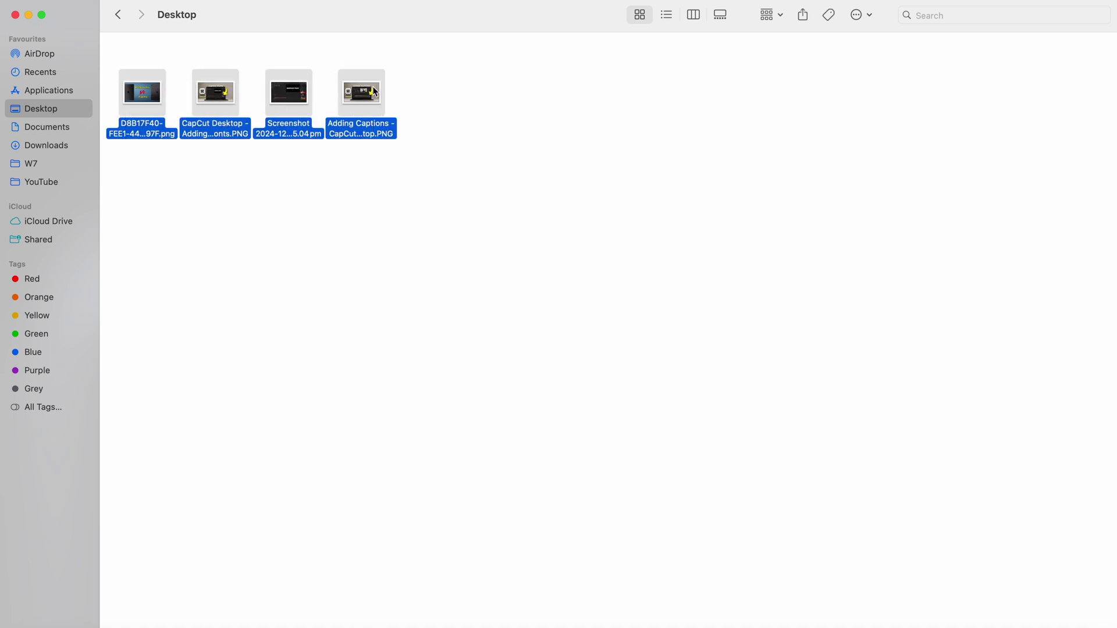
{"action": "right_click", "coordinate": [368, 93]}
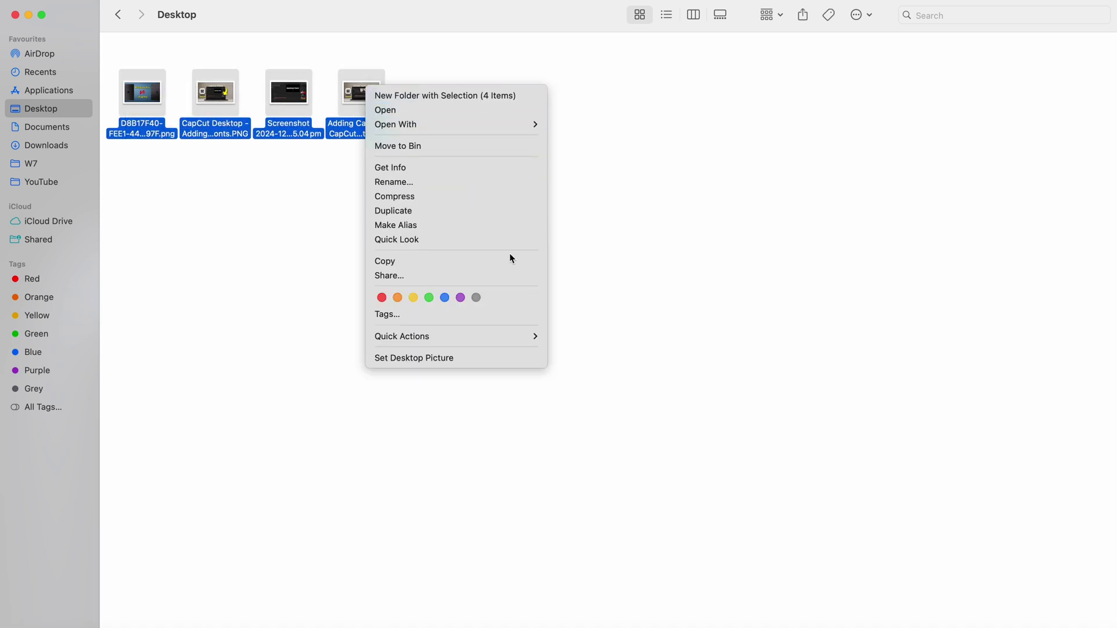
{"action": "mouse_move", "coordinate": [517, 336]}
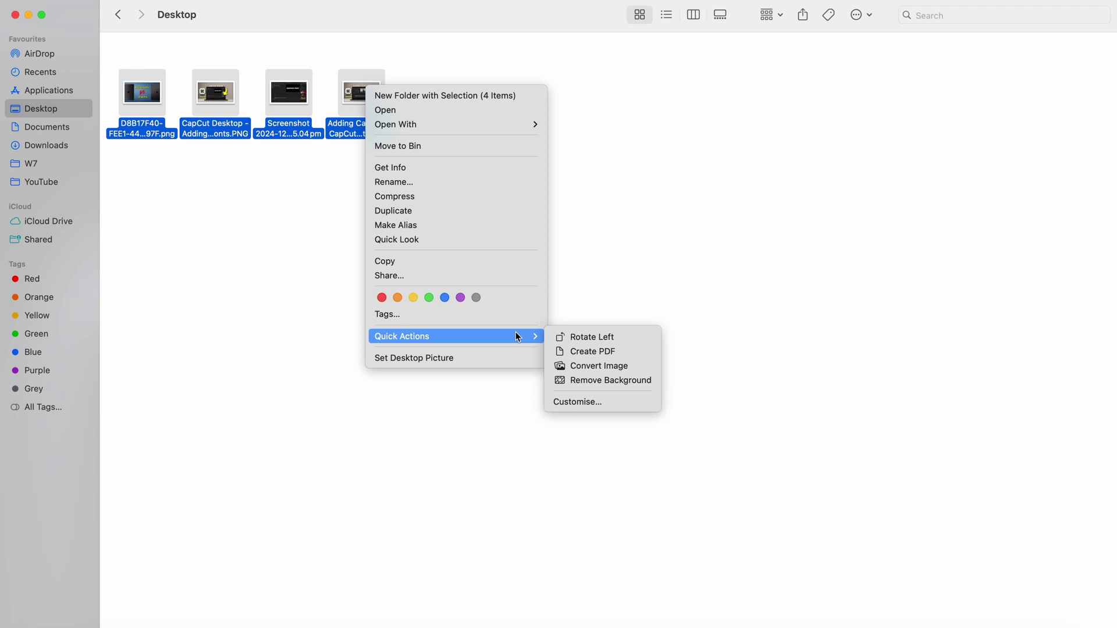
{"action": "left_click", "coordinate": [624, 366]}
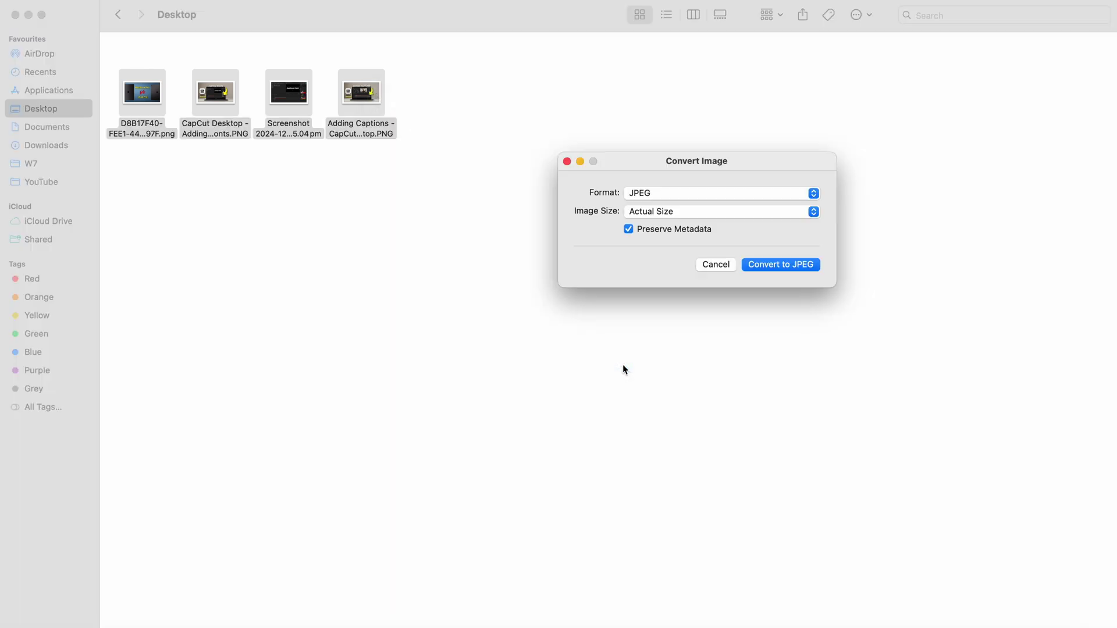
{"action": "left_click", "coordinate": [687, 193]}
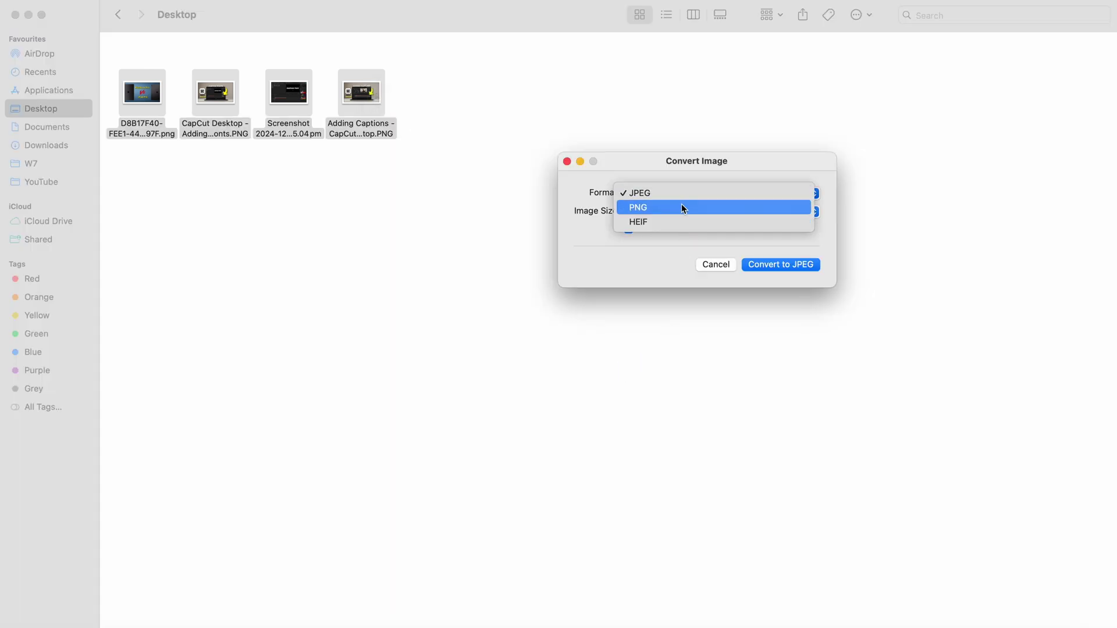
{"action": "left_click", "coordinate": [654, 266]}
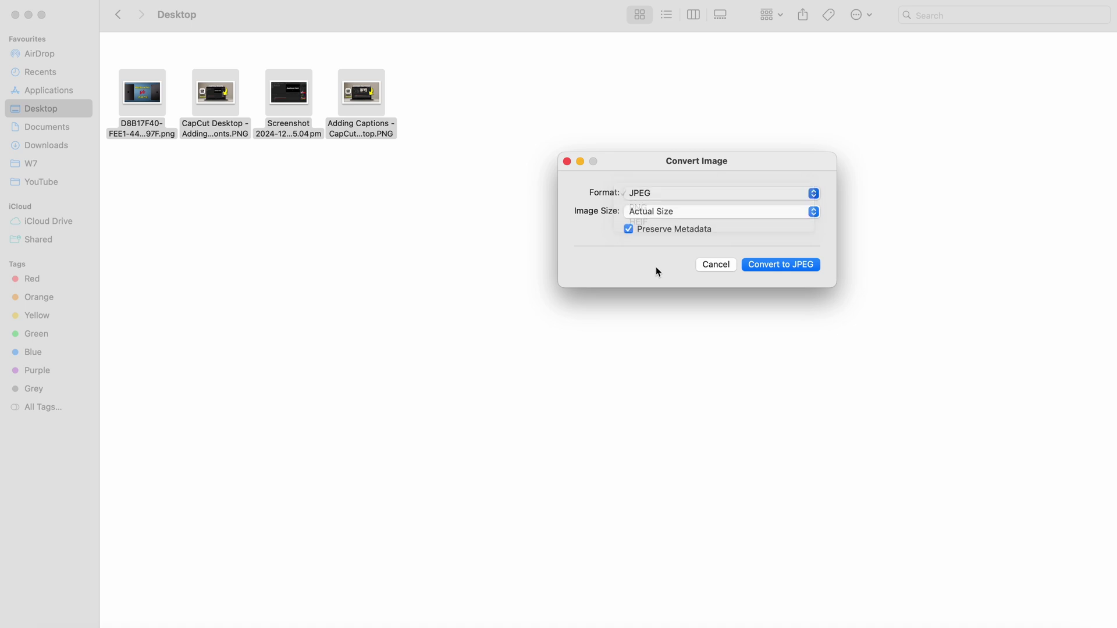
{"action": "left_click", "coordinate": [715, 265]}
- Create a PDF from the selected images named Adding Captions - CapCut Desktop
{"action": "right_click", "coordinate": [362, 98]}
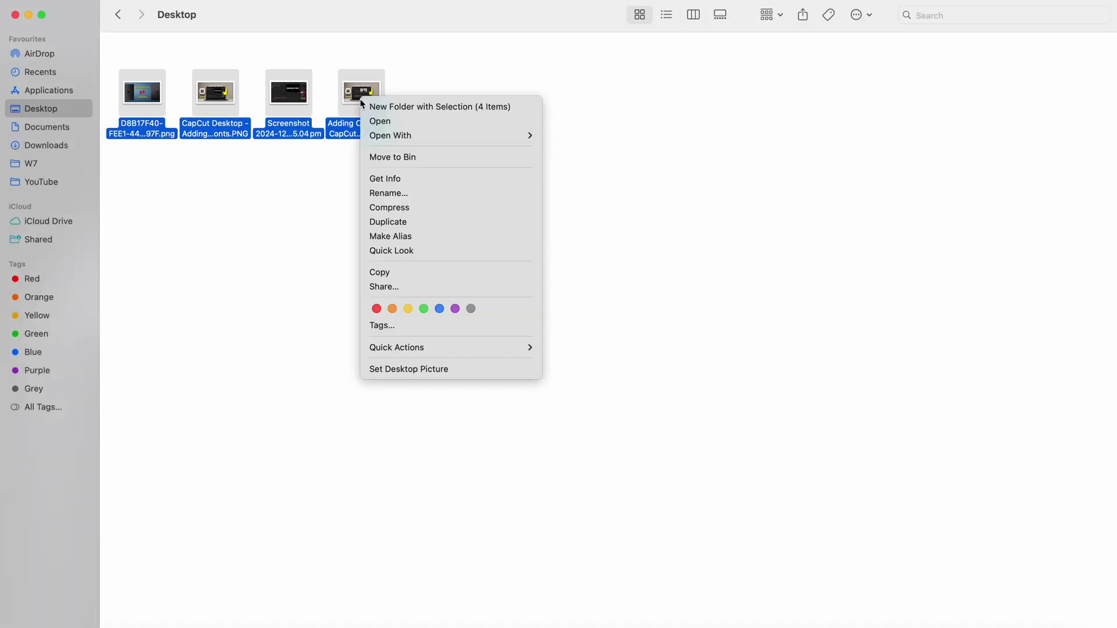
{"action": "mouse_move", "coordinate": [495, 349]}
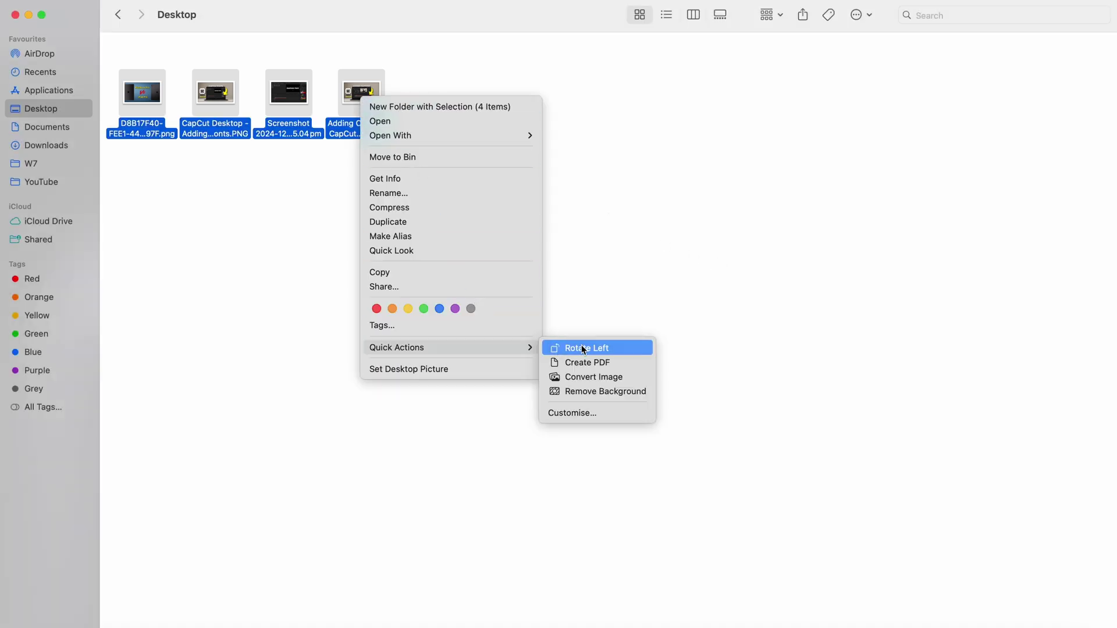
{"action": "left_click", "coordinate": [627, 364]}
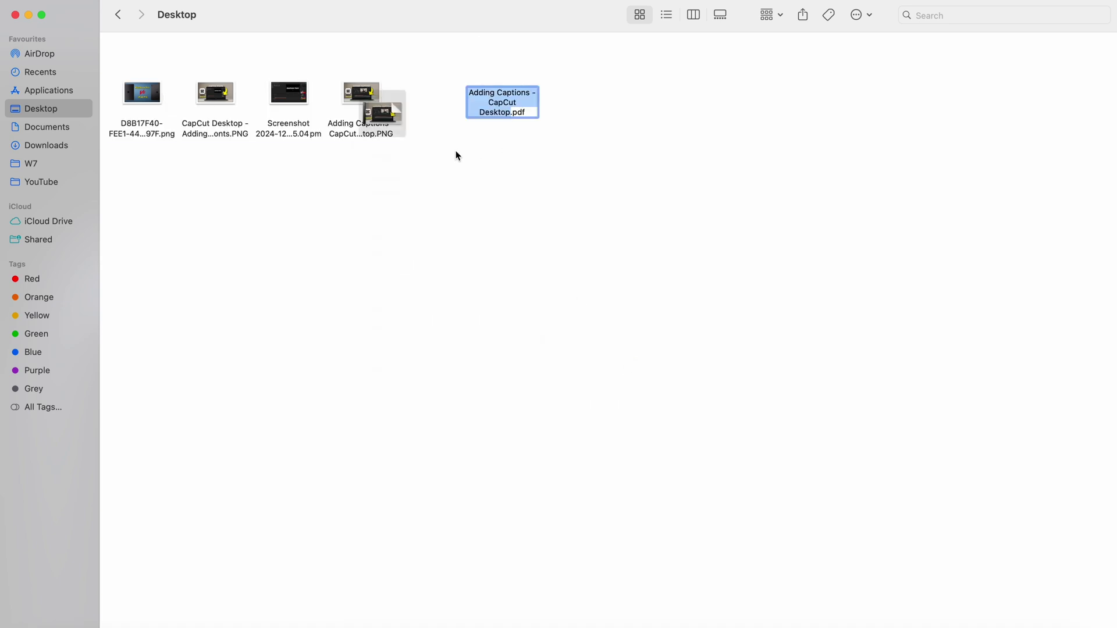
{"action": "key", "text": "Return"}
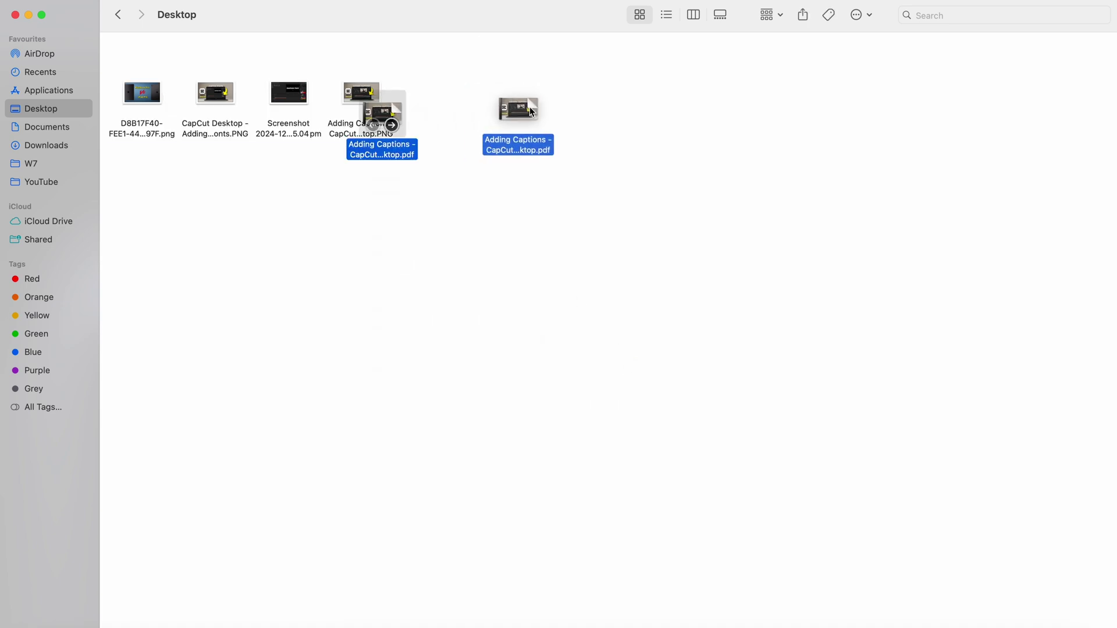
{"action": "left_click", "coordinate": [584, 183]}
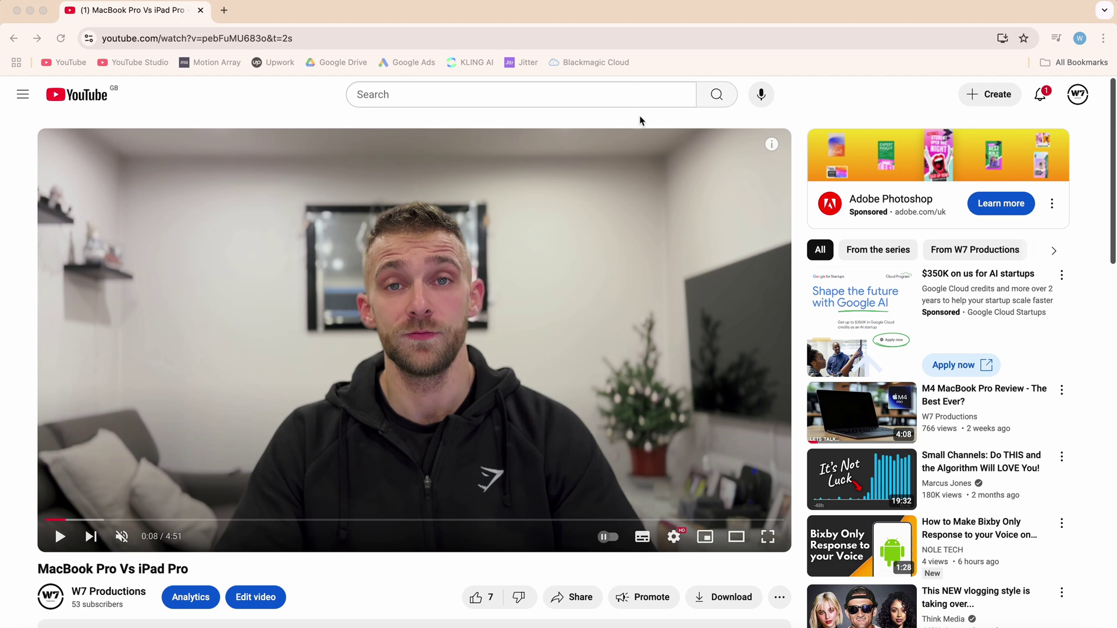
- Play the MacBook Pro Vs iPad Pro video in picture-in-picture, placed at the top right
{"action": "right_click", "coordinate": [460, 314]}
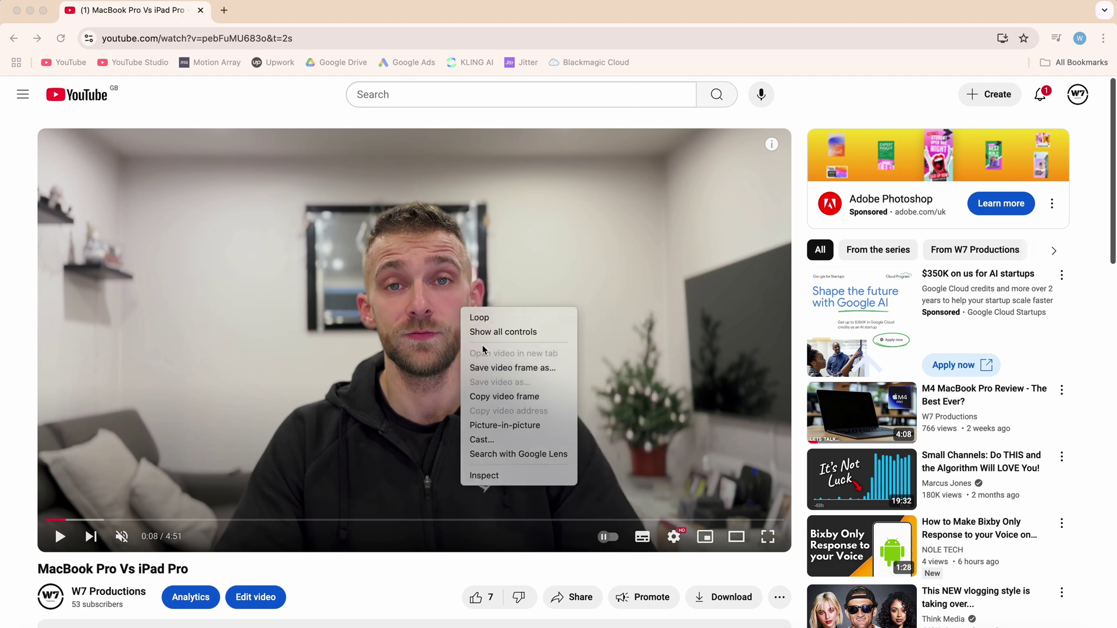
{"action": "left_click", "coordinate": [557, 430]}
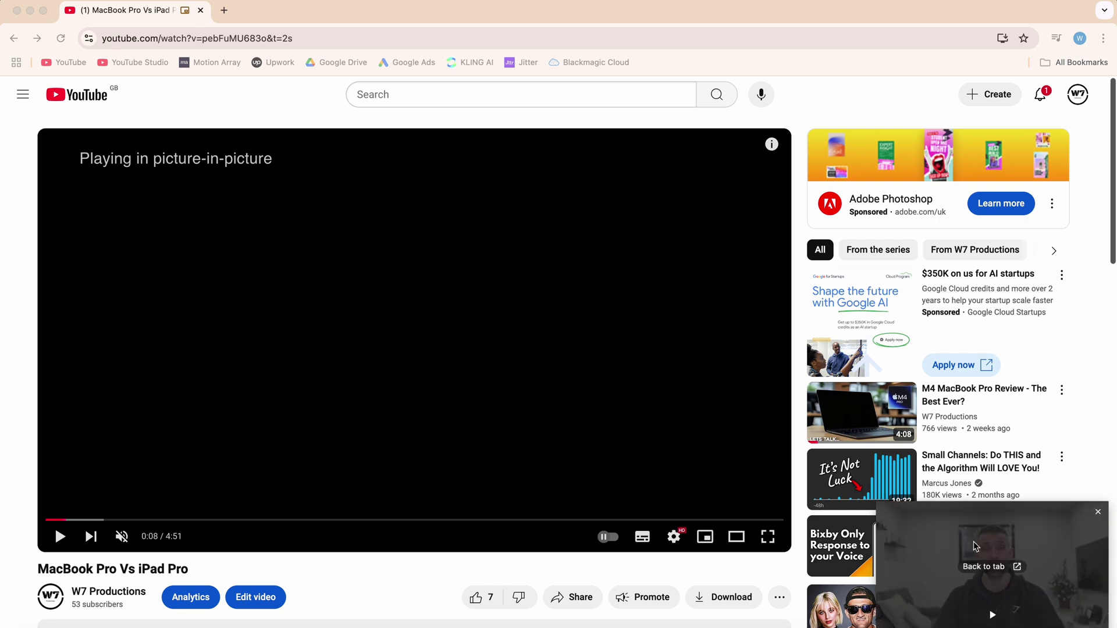
{"action": "left_click_drag", "start_coordinate": [976, 546], "coordinate": [478, 64]}
- Move the picture-in-picture video down to the right edge of the screen
{"action": "left_click_drag", "start_coordinate": [526, 105], "coordinate": [962, 361]}
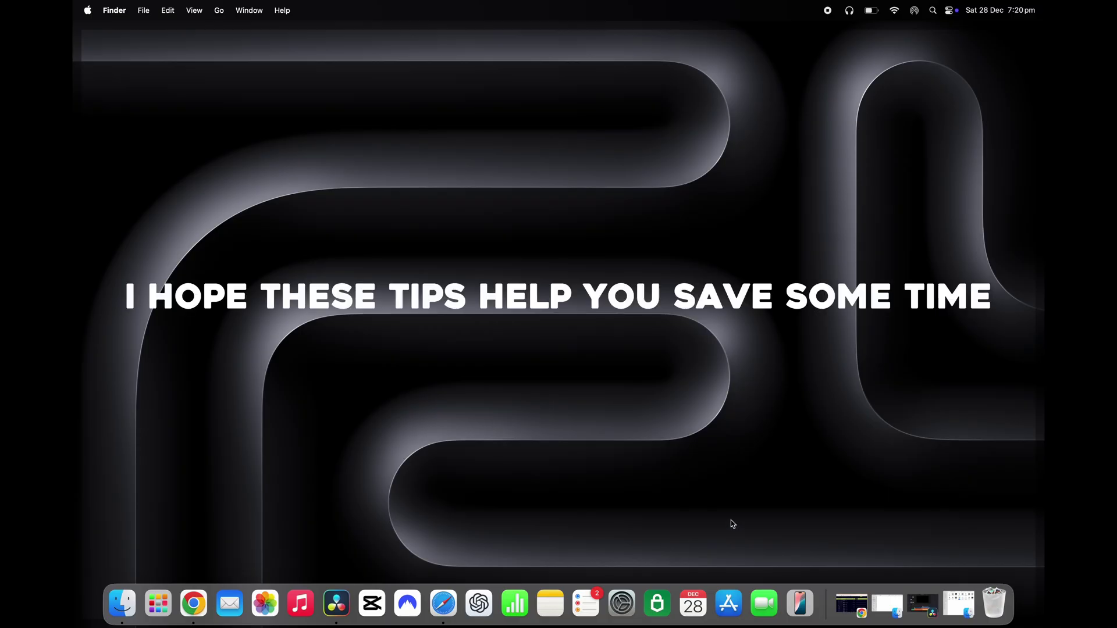